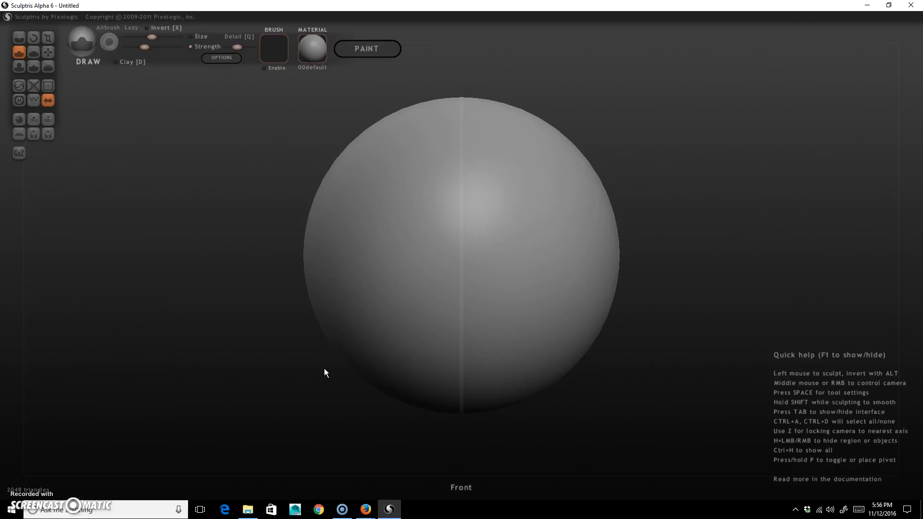
Step: Lower the brush detail and show the wireframe on the sphere
drag(737, 247, 711, 246)
click(237, 47)
scroll(612, 157, down, 5)
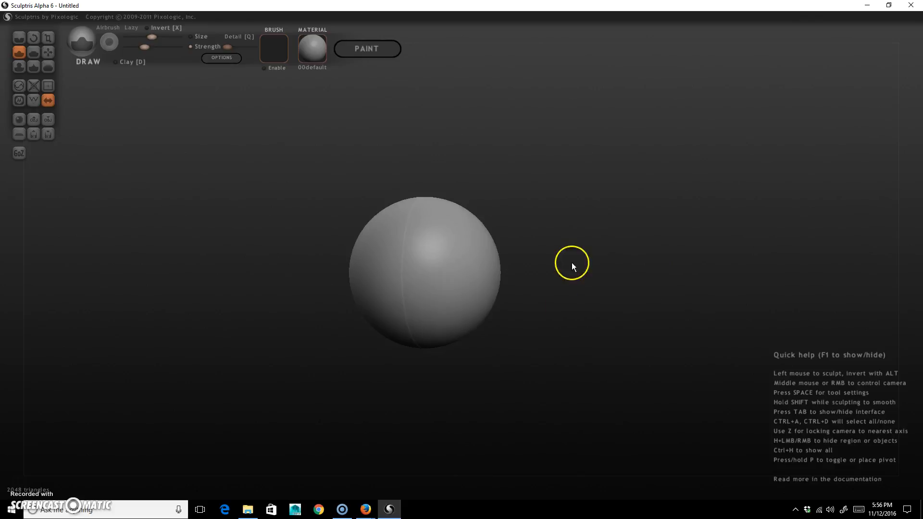
key(w)
drag(588, 282, 604, 284)
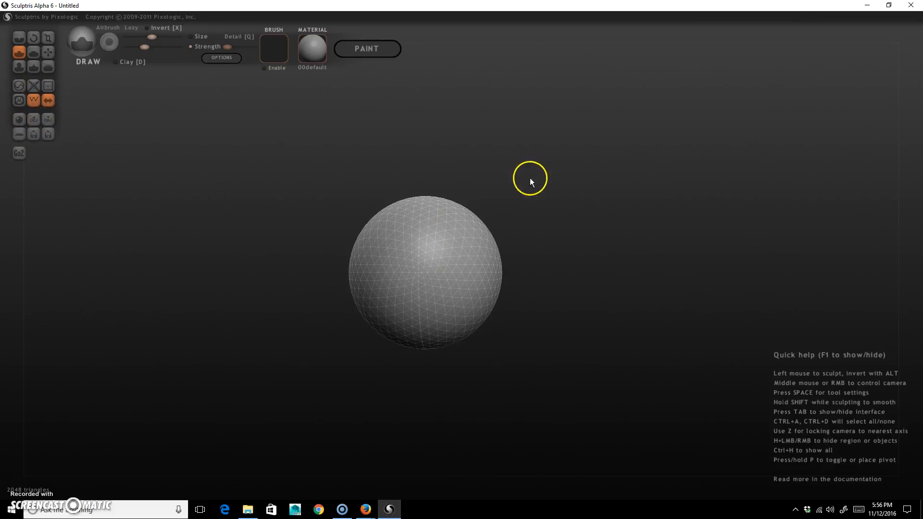
Step: Enlarge the Draw brush and sculpt a short stroke on the sphere's side
key(space)
mouse_move(486, 267)
mouse_down()
mouse_move(486, 256)
mouse_move(494, 261)
mouse_up()
right_drag(493, 261, 619, 244)
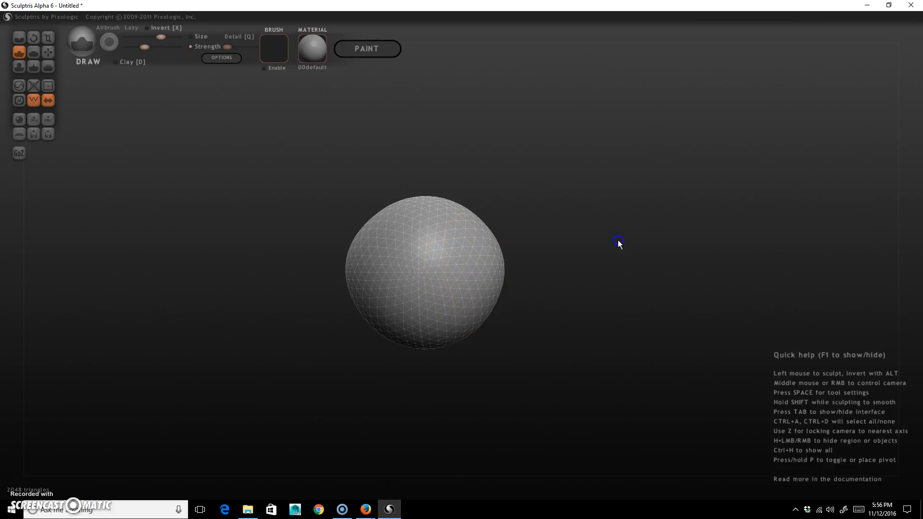
Step: Use Grab with a smaller brush to pull long symmetrical wings out of the sphere's sides at low detail
click(47, 51)
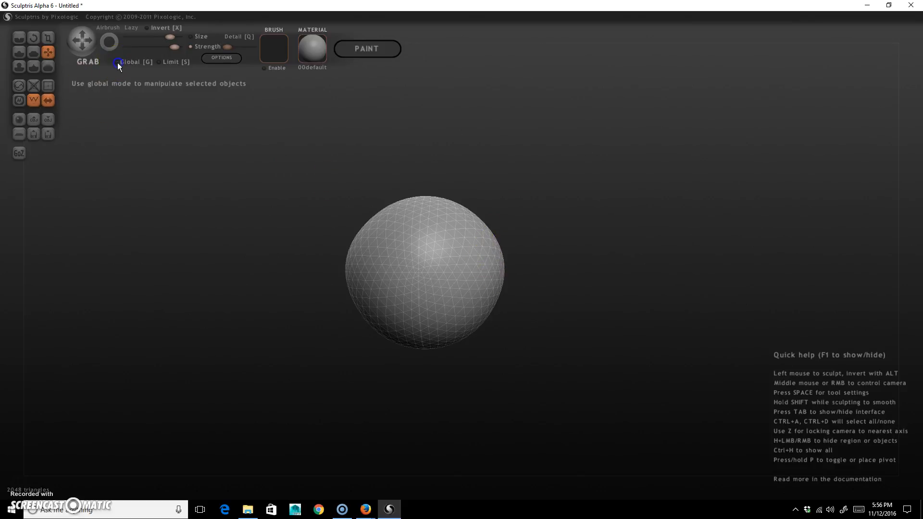
key(space)
mouse_move(489, 262)
mouse_down()
mouse_move(493, 288)
mouse_move(497, 258)
mouse_move(684, 169)
mouse_up()
drag(605, 199, 752, 273)
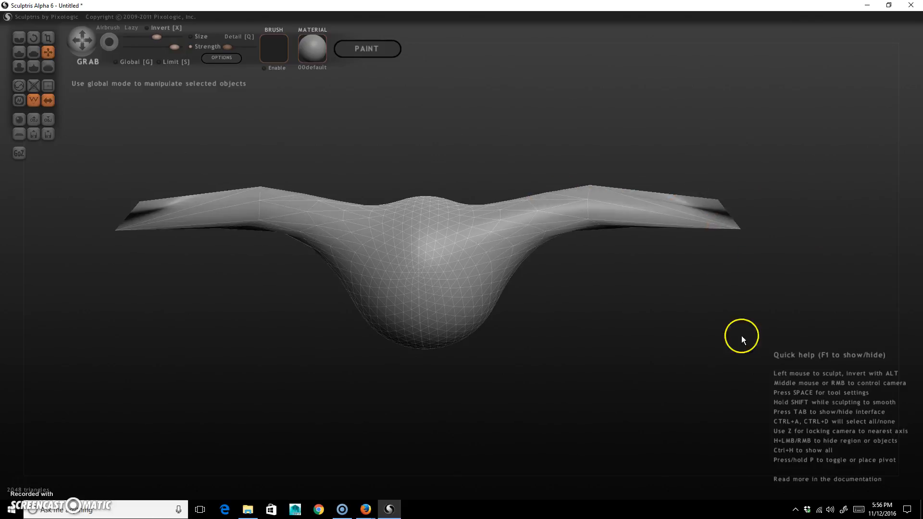
Step: Compare the stretched wings with the wireframe hidden and shown, and undo the Grab pulls
key(w)
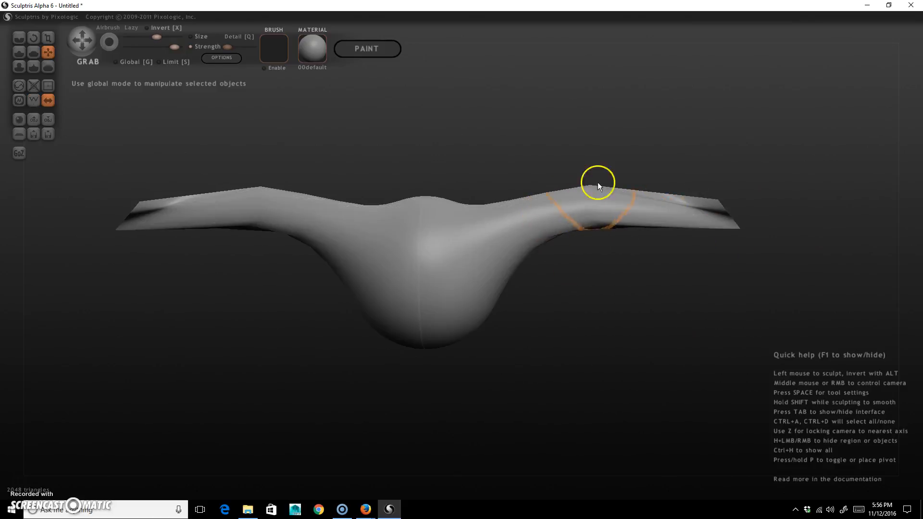
key(w)
key(z)
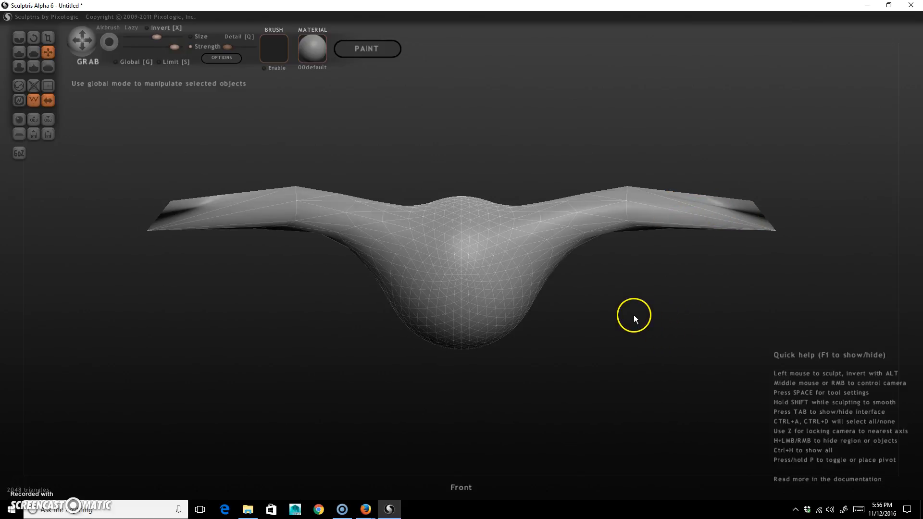
drag(646, 359, 620, 374)
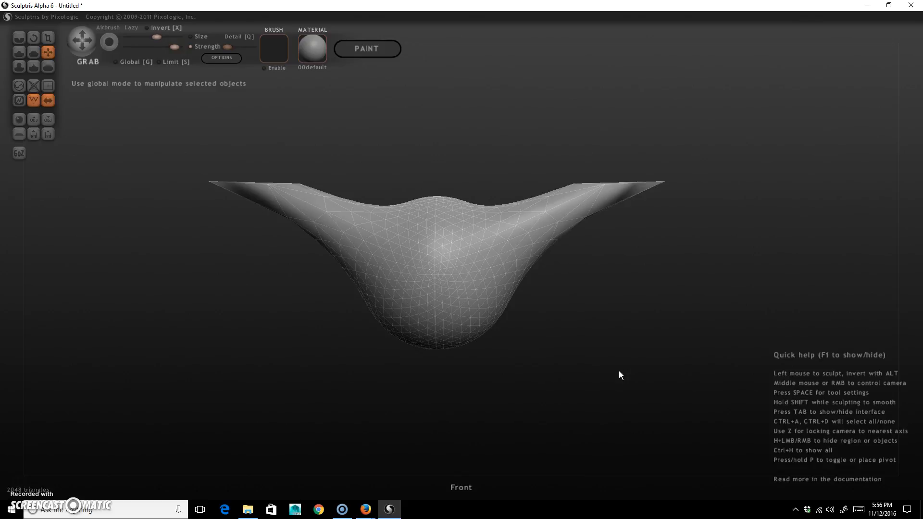
key(ctrl+z)
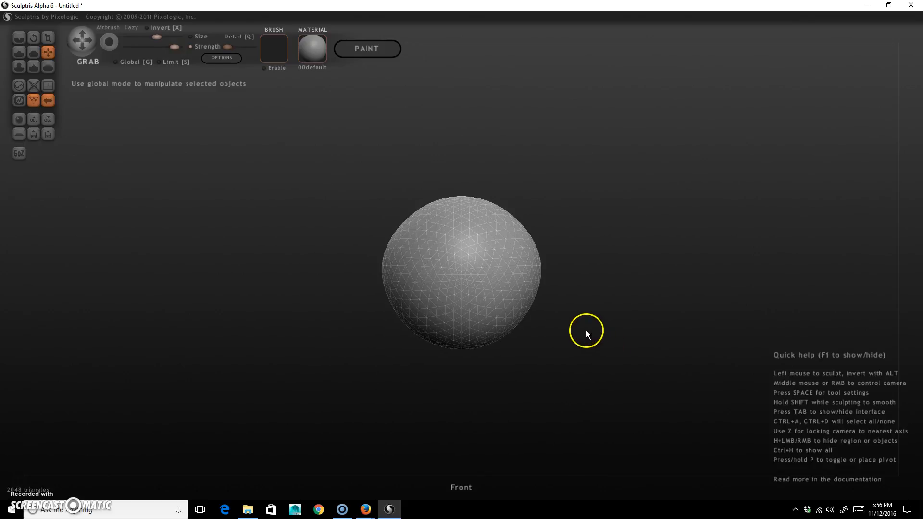
Step: Raise the brush detail and pull symmetrical branching limbs out of the sphere with Grab, extending outward, upward and downward
middle_drag(628, 311, 544, 309)
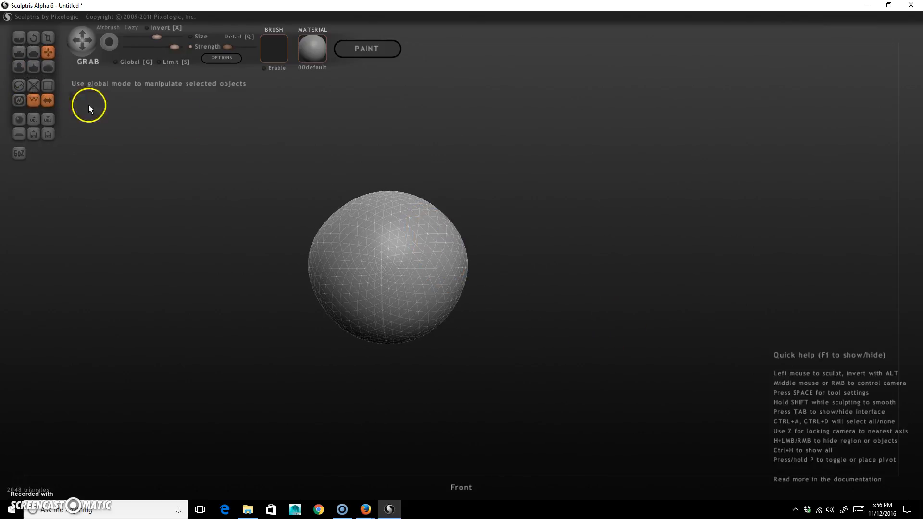
drag(506, 268, 550, 274)
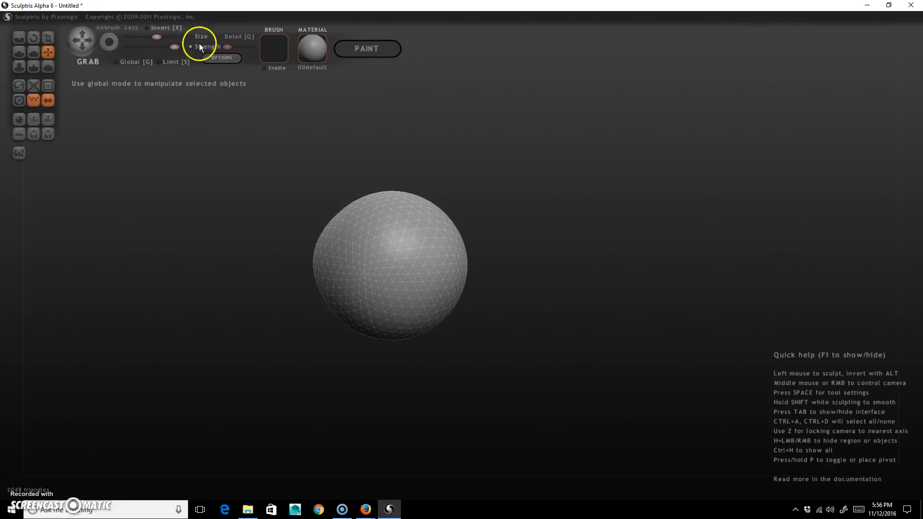
drag(229, 46, 239, 50)
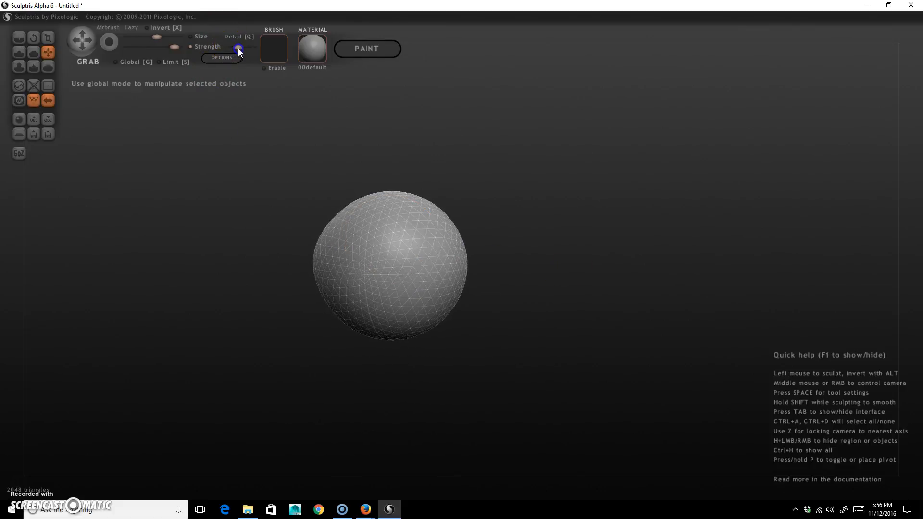
drag(449, 244, 854, 374)
drag(549, 195, 637, 48)
drag(544, 195, 665, 427)
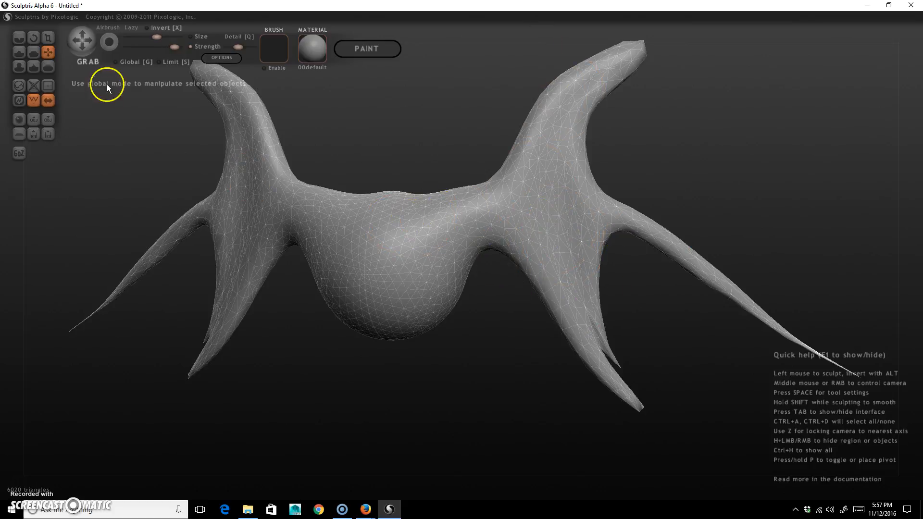
Step: Try a smaller Draw brush on the body's front, reduce the brush detail and hide the wireframe
click(20, 51)
key(space)
drag(412, 256, 414, 291)
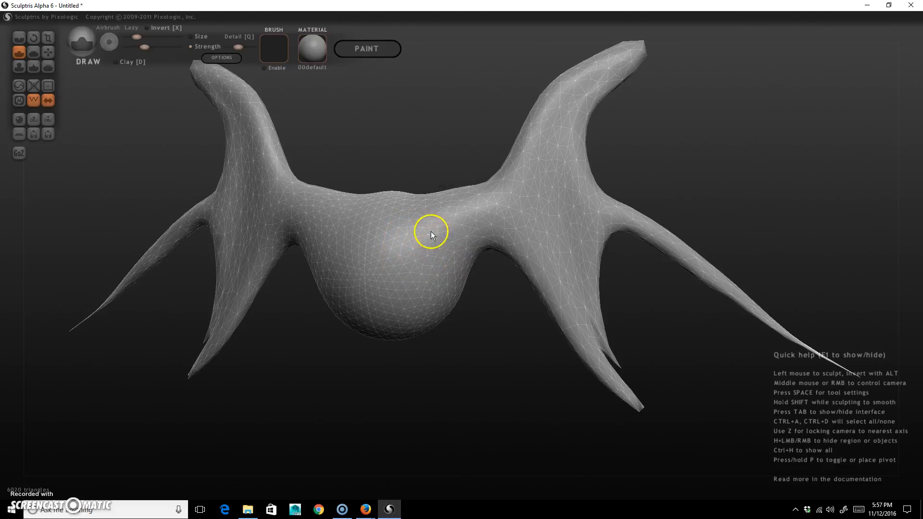
drag(238, 47, 224, 45)
key(w)
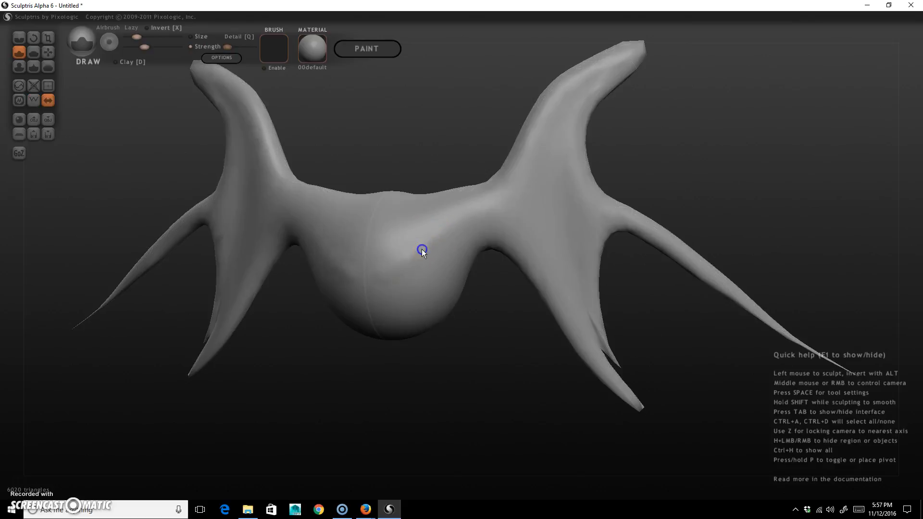
Step: Raise the brush detail, sculpt curved symmetrical ridges on the body's front with Draw and show the wireframe
mouse_move(483, 367)
mouse_down()
mouse_move(468, 324)
mouse_move(525, 338)
mouse_move(475, 361)
mouse_move(470, 355)
mouse_up()
drag(227, 46, 239, 51)
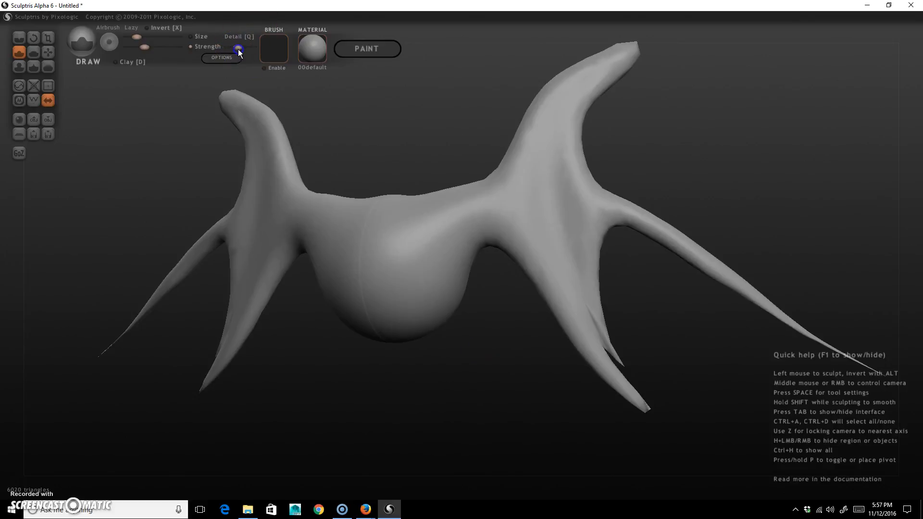
drag(437, 238, 379, 304)
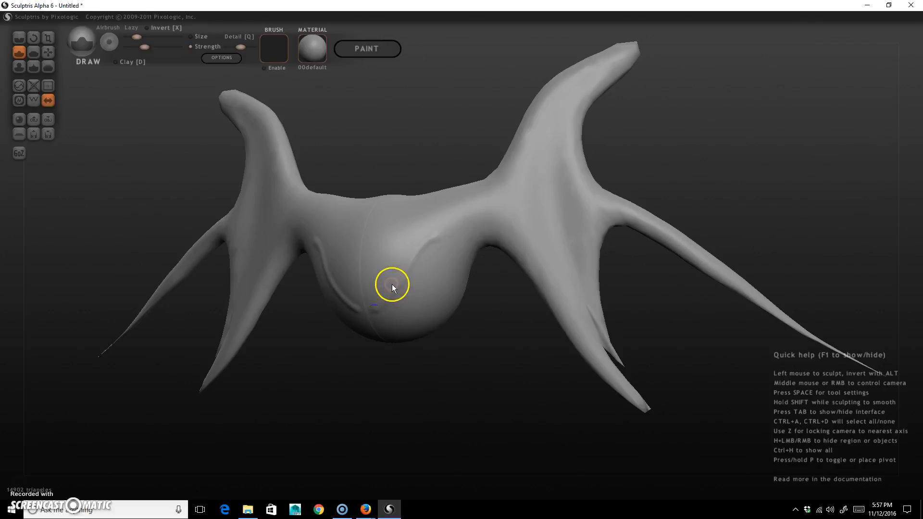
key(w)
drag(443, 261, 412, 319)
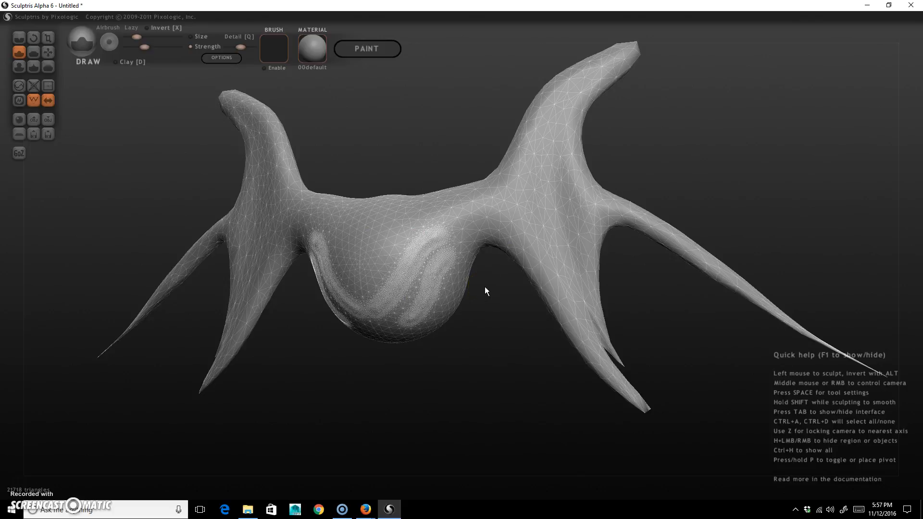
Step: Undo all ridges, limbs and earlier strokes back to the plain sphere and hide the wireframe
key(ctrl+z)
key(ctrl+z)
key(ctrl+z)
key(ctrl+z)
key(ctrl+z)
key(ctrl+z)
key(ctrl+z)
key(ctrl+z)
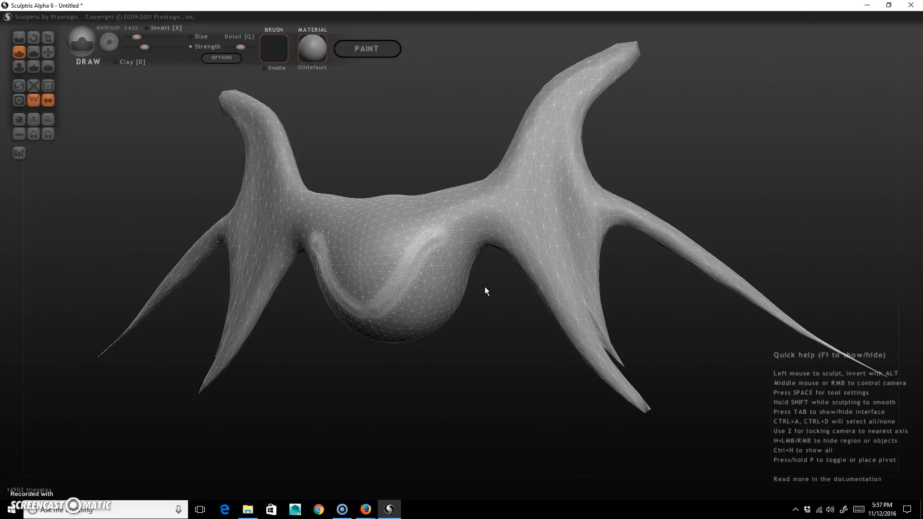
alt+right_drag(494, 380, 508, 383)
alt+right_drag(531, 344, 543, 324)
key(w)
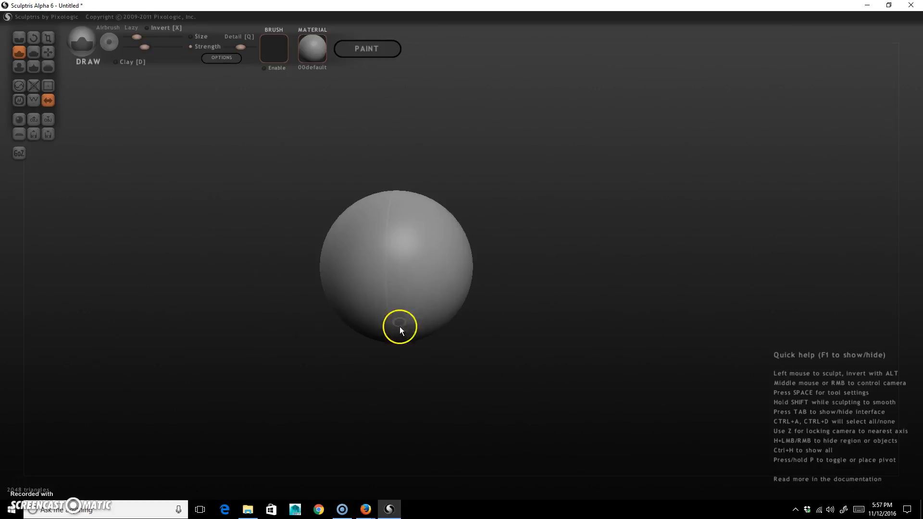
Step: Try to turn off symmetry for the sphere and cancel at the confirmation
click(47, 102)
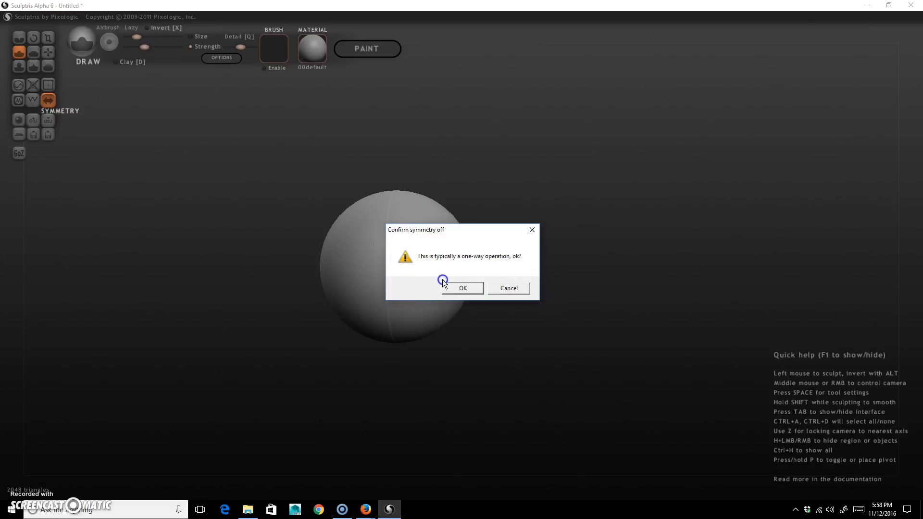
click(493, 289)
mouse_move(454, 289)
mouse_down()
mouse_move(431, 260)
mouse_move(449, 287)
mouse_up()
key(ctrl+z)
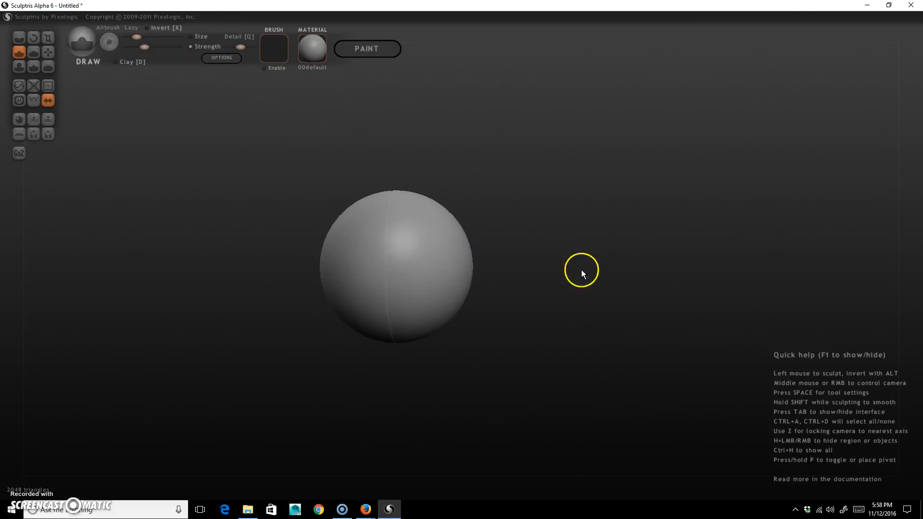
Step: Examine the plain sphere and its symmetry line from several angles and distances, including the snapped front view
right_drag(571, 257, 626, 235)
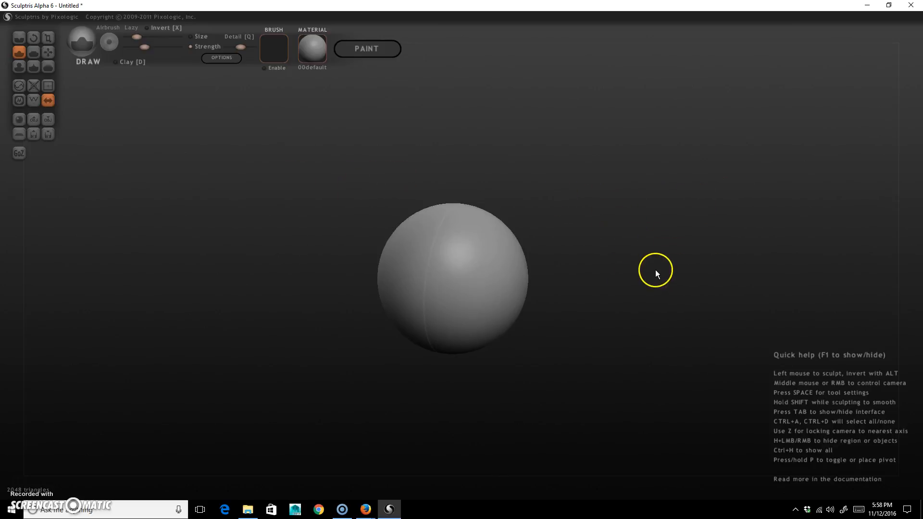
right_drag(723, 208, 669, 192)
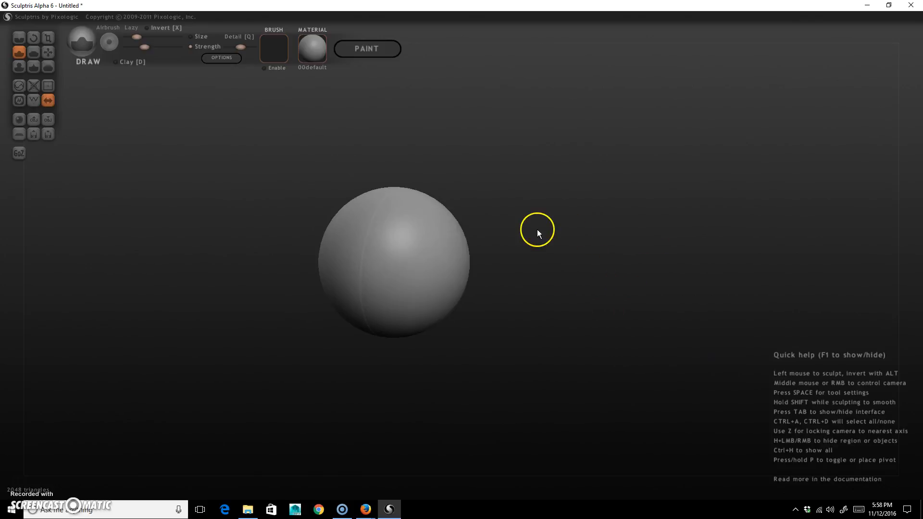
right_drag(530, 233, 371, 198)
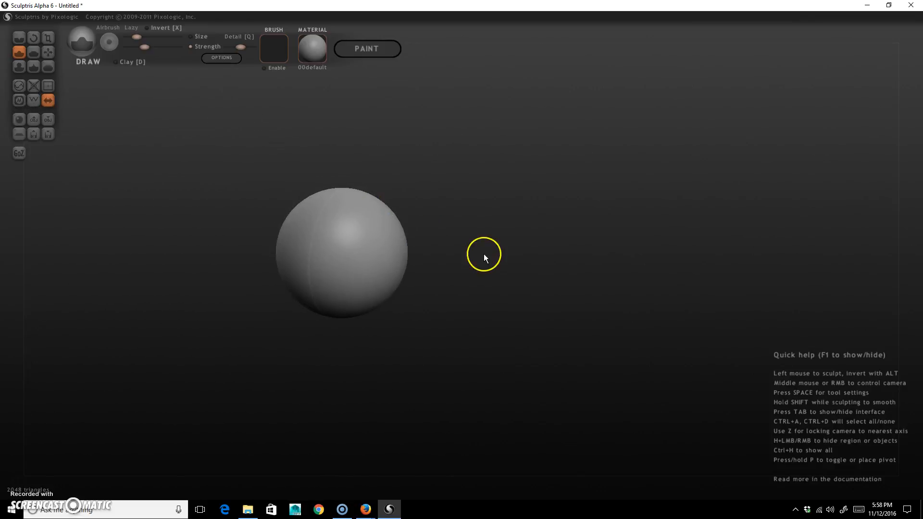
right_drag(484, 255, 503, 275)
key(z)
right_drag(321, 317, 635, 331)
scroll(553, 313, down, 10)
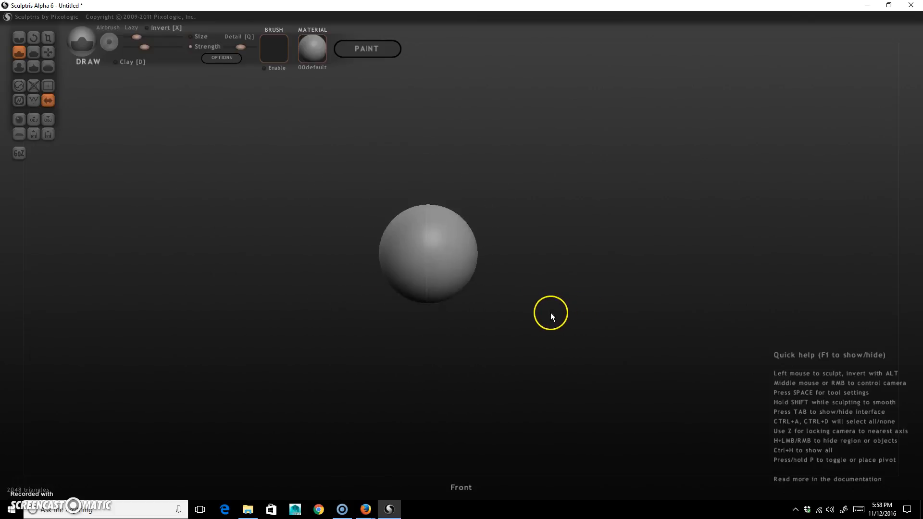
mouse_move(549, 315)
right_down()
mouse_move(515, 303)
mouse_move(540, 315)
right_up()
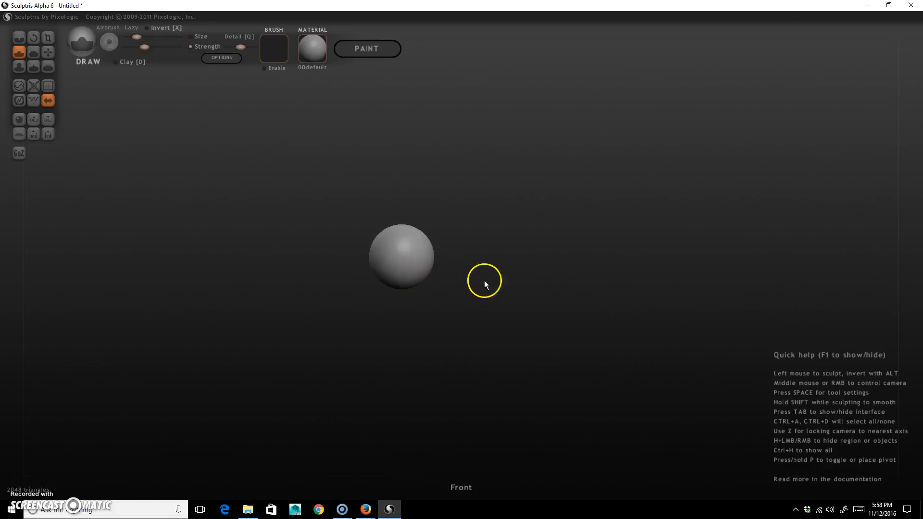
right_drag(523, 285, 502, 300)
scroll(503, 301, up, 8)
right_drag(894, 421, 639, 316)
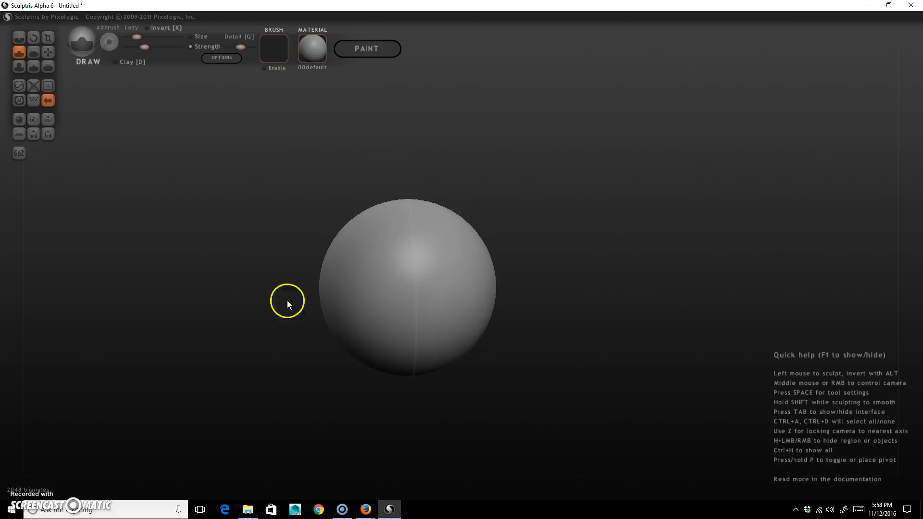
right_drag(601, 277, 568, 274)
right_drag(537, 207, 548, 209)
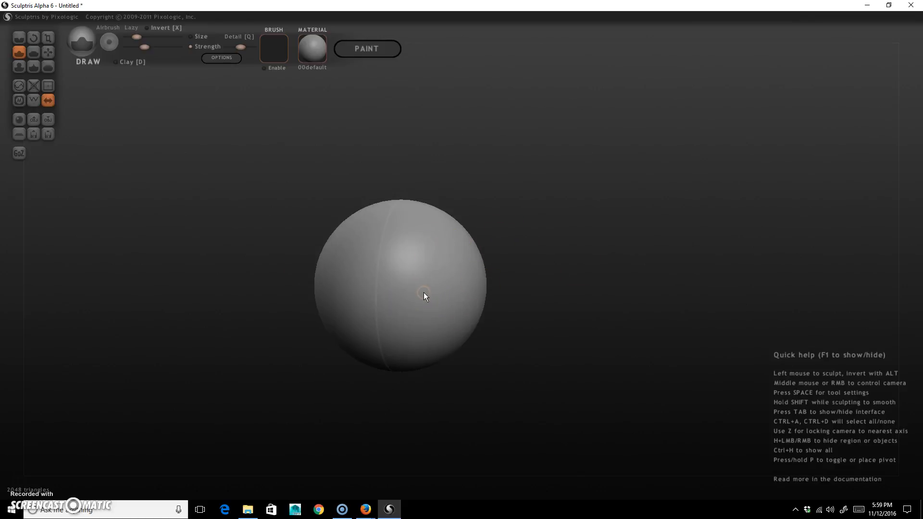
mouse_move(518, 217)
right_down()
mouse_move(536, 202)
mouse_move(500, 201)
mouse_move(540, 224)
mouse_move(547, 212)
right_up()
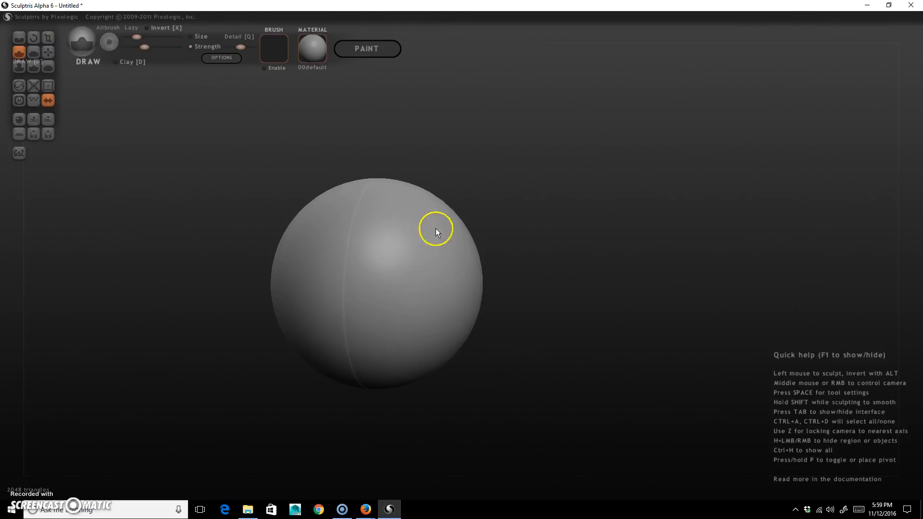
Step: Try vertical Draw strokes down the sphere's front and undo them
mouse_move(406, 226)
mouse_down()
mouse_move(384, 275)
mouse_move(385, 333)
mouse_up()
mouse_move(610, 280)
mouse_down()
mouse_move(548, 273)
mouse_move(596, 279)
mouse_up()
key(ctrl+z)
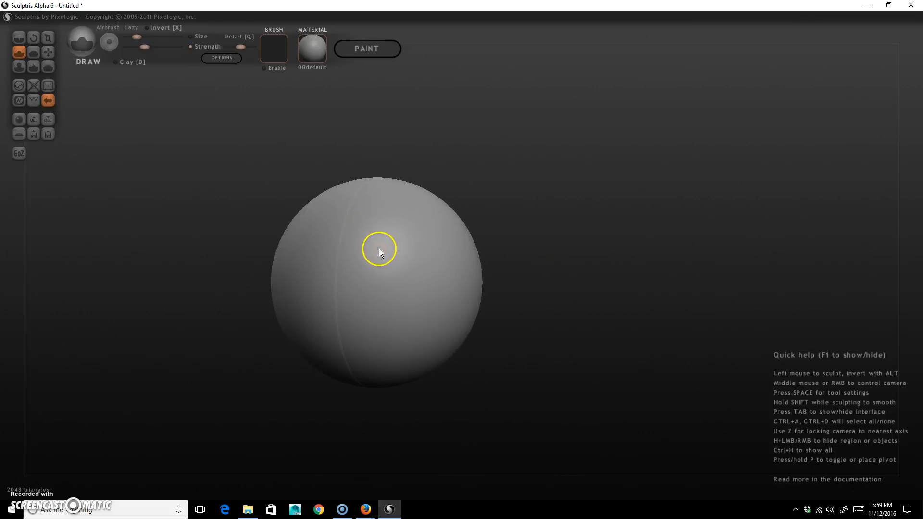
mouse_move(377, 216)
mouse_down()
mouse_move(370, 255)
mouse_move(384, 306)
mouse_up()
mouse_move(529, 313)
mouse_down()
mouse_move(607, 304)
mouse_move(518, 322)
mouse_move(478, 315)
mouse_move(468, 284)
mouse_move(539, 318)
mouse_up()
Step: Use Grab to pull two long symmetrical horns from the sphere's sides and a tall spike from its top centre
click(47, 52)
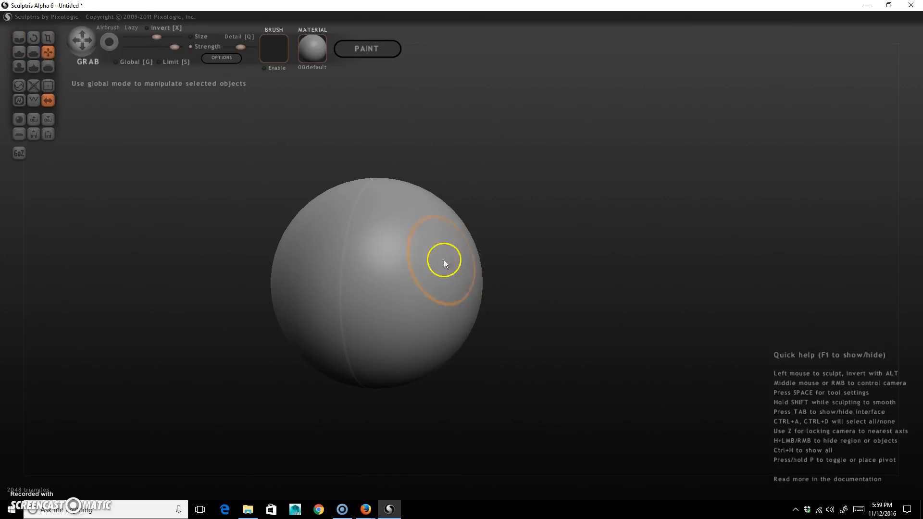
mouse_move(436, 215)
mouse_down()
mouse_move(464, 191)
mouse_move(571, 156)
mouse_move(706, 210)
mouse_up()
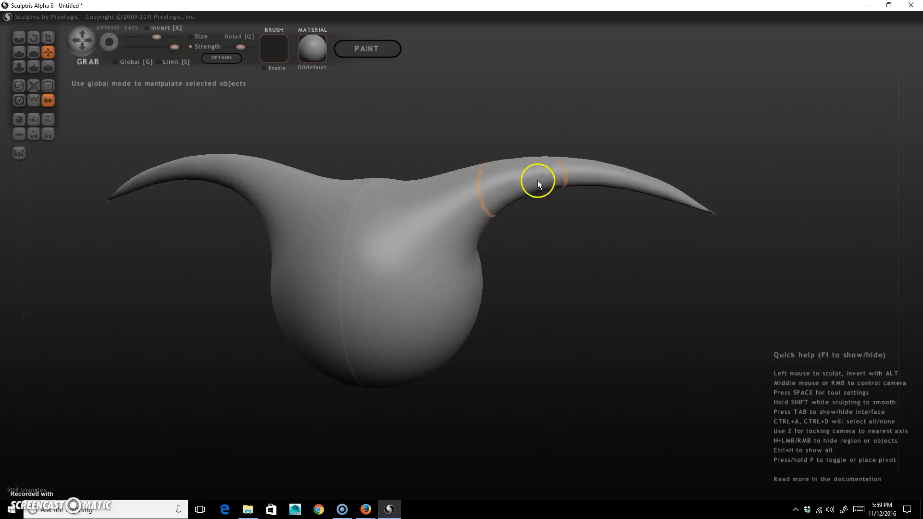
drag(394, 213, 383, 128)
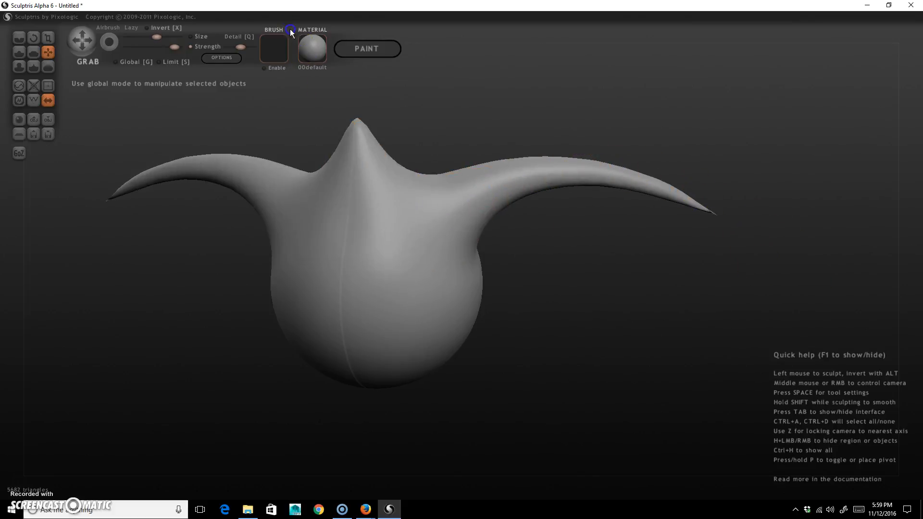
drag(378, 201, 355, 112)
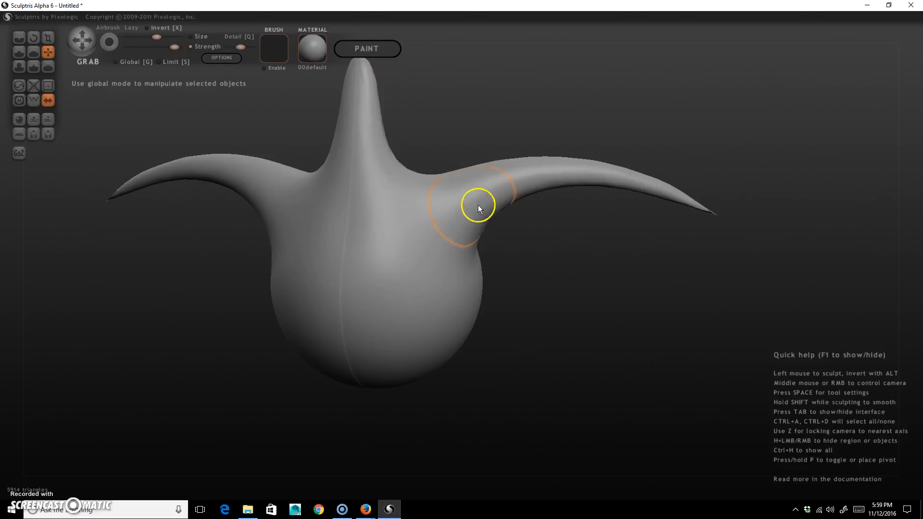
Step: Undo the horns and the top spike to restore the plain sphere
key(ctrl+z)
key(ctrl+z)
key(ctrl+z)
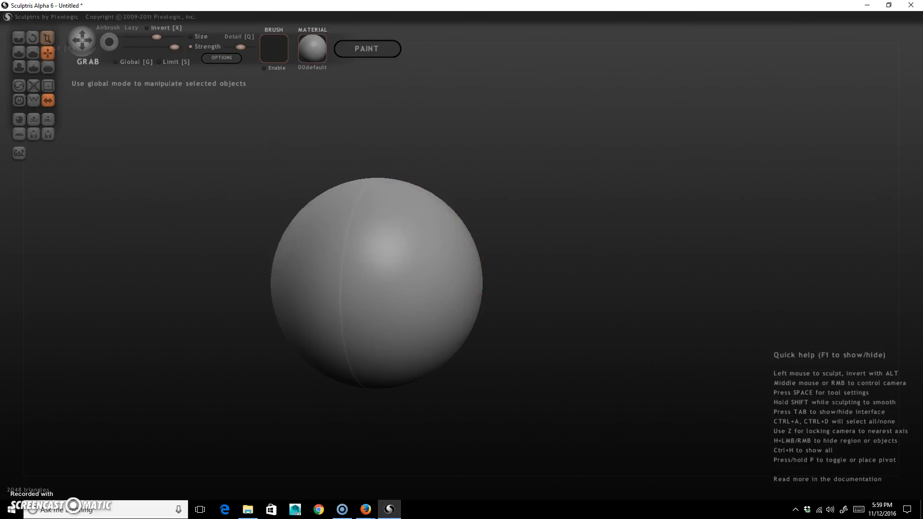
Step: Enlarge the Grab brush and pull the sphere's sides outward into two broad symmetrical points
key(space)
drag(425, 269, 429, 207)
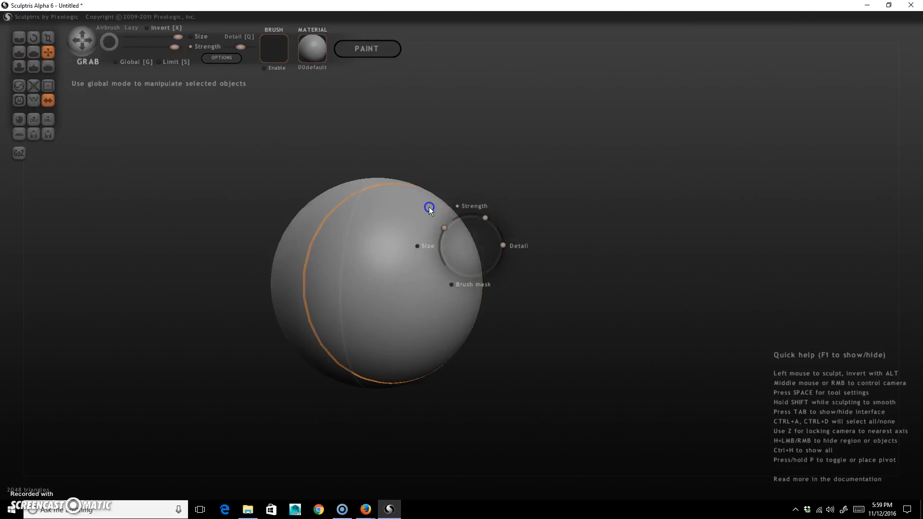
alt+drag(584, 272, 593, 264)
scroll(421, 191, down, 3)
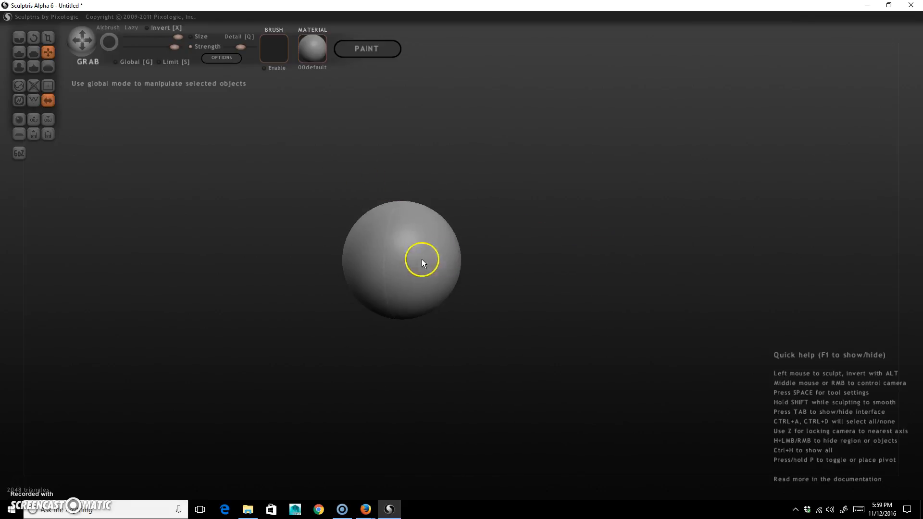
key(space)
mouse_move(437, 251)
mouse_down()
mouse_move(437, 287)
mouse_move(550, 235)
mouse_move(567, 241)
mouse_up()
Step: Raise the Draw brush's size and strength to maximum strength and draw thick mirrored ridges down the winged shape's front
click(20, 54)
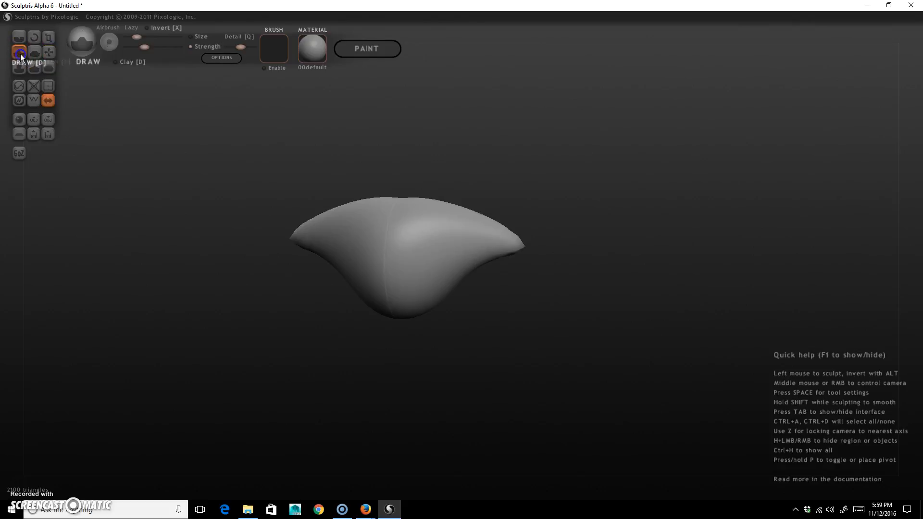
key(space)
mouse_move(425, 204)
mouse_down()
mouse_move(422, 188)
mouse_move(454, 166)
mouse_move(467, 173)
mouse_move(444, 169)
mouse_up()
mouse_move(418, 231)
mouse_down()
mouse_move(414, 282)
mouse_move(414, 269)
mouse_up()
key(space)
drag(448, 188, 526, 200)
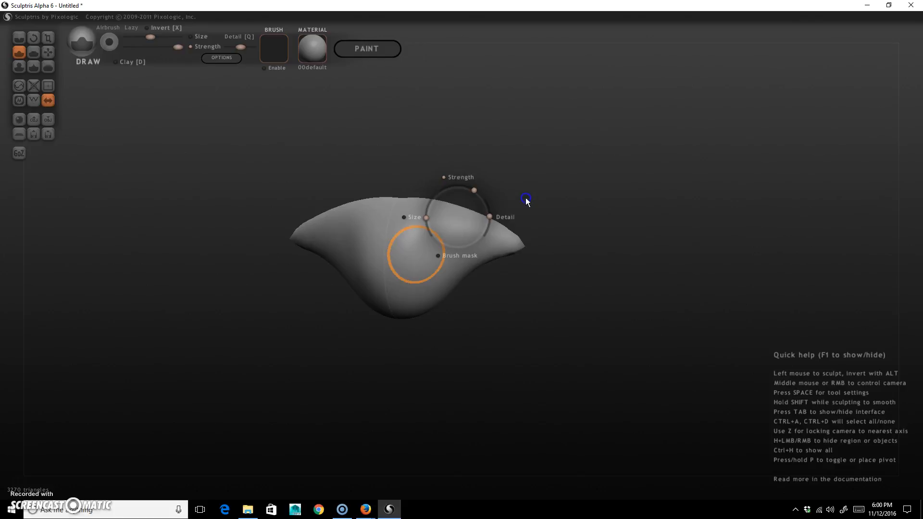
drag(353, 206, 400, 283)
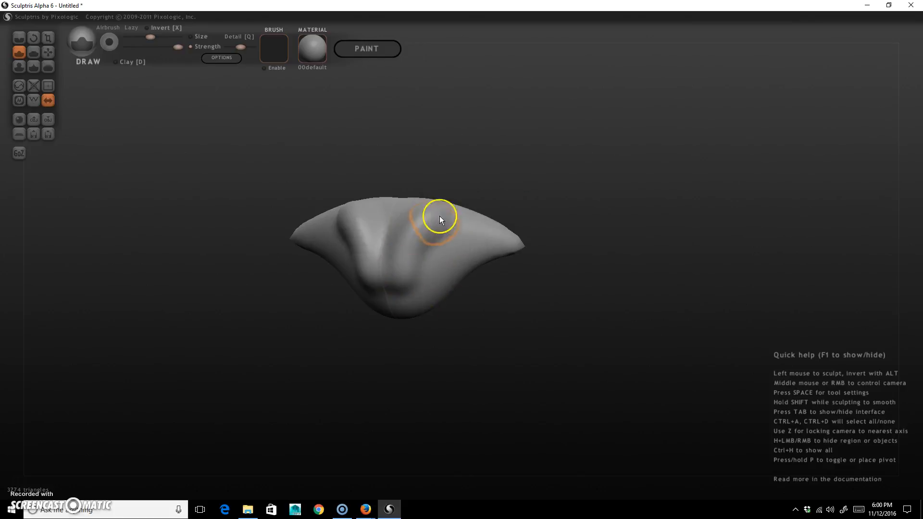
Step: Try Draw with a smaller size and lower strength on the winged shape, and undo everything back to the plain sphere
key(space)
drag(464, 202, 458, 197)
key(space)
mouse_move(368, 245)
mouse_down()
mouse_move(377, 232)
mouse_move(385, 258)
mouse_move(356, 263)
mouse_move(389, 260)
mouse_move(363, 266)
mouse_move(368, 253)
mouse_move(373, 263)
mouse_up()
middle_drag(442, 229, 558, 186)
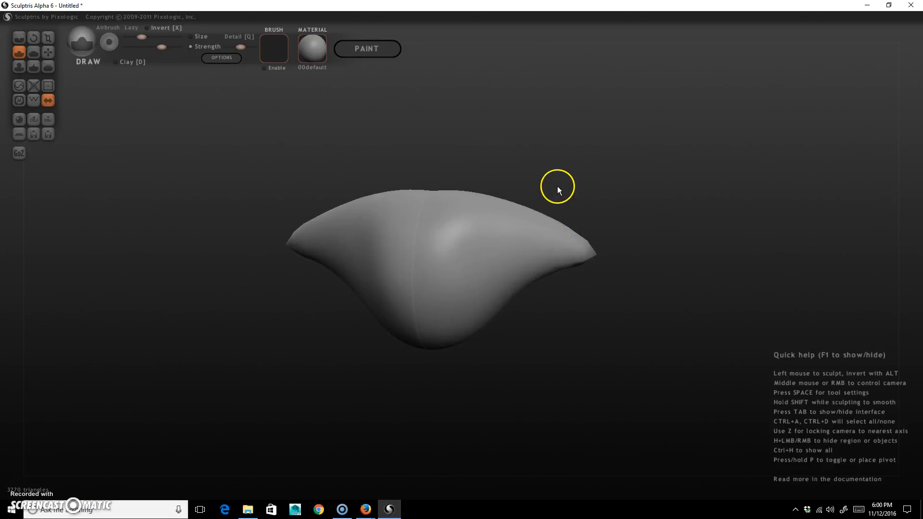
key(ctrl+z)
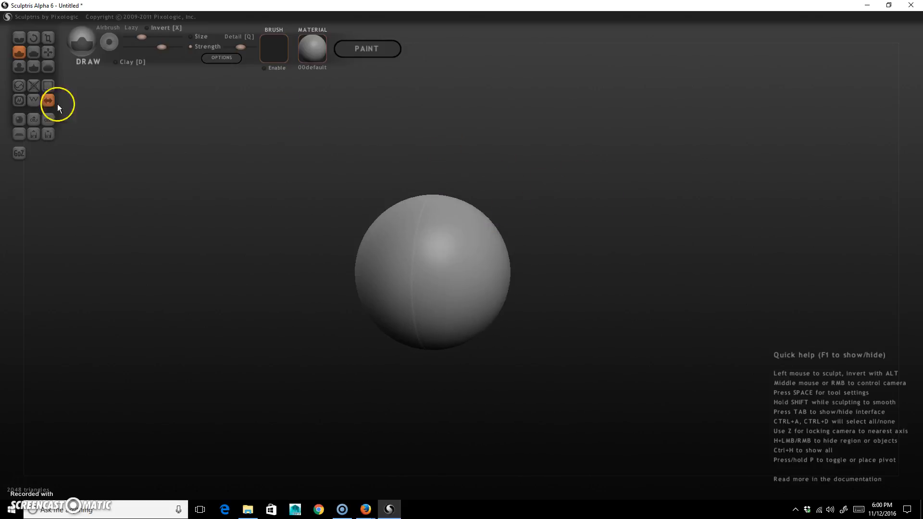
Step: Draw two raised vertical strokes on each side of the symmetry line, undoing and redrawing the outer pair
mouse_move(456, 254)
mouse_down()
mouse_move(439, 264)
mouse_move(443, 303)
mouse_move(445, 251)
mouse_move(448, 305)
mouse_up()
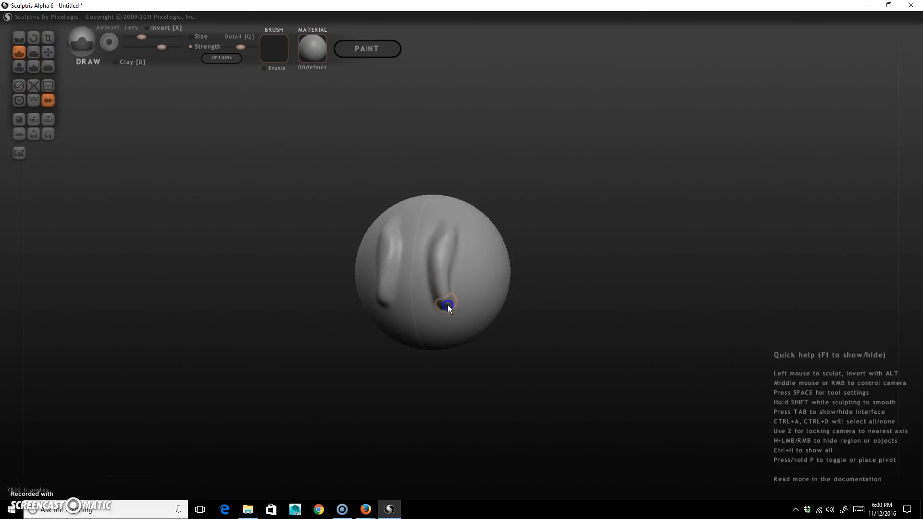
drag(466, 243, 465, 288)
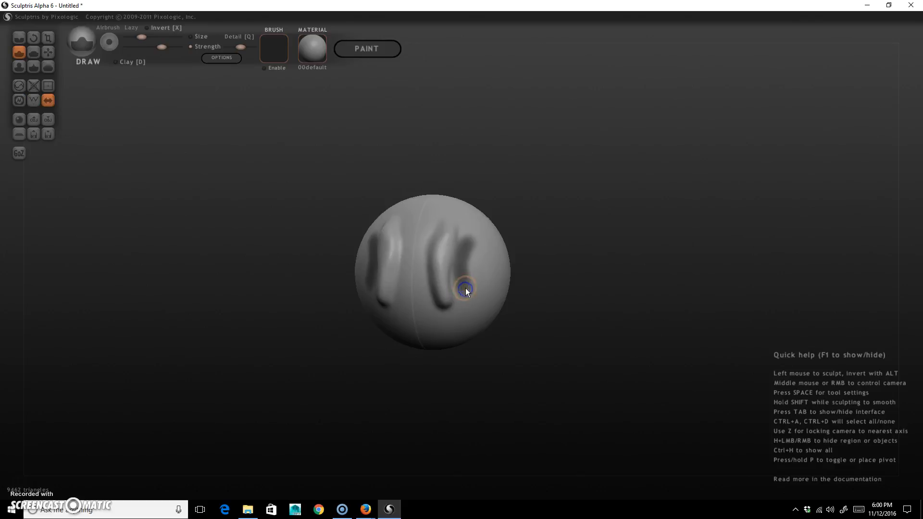
key(ctrl+z)
drag(469, 241, 467, 294)
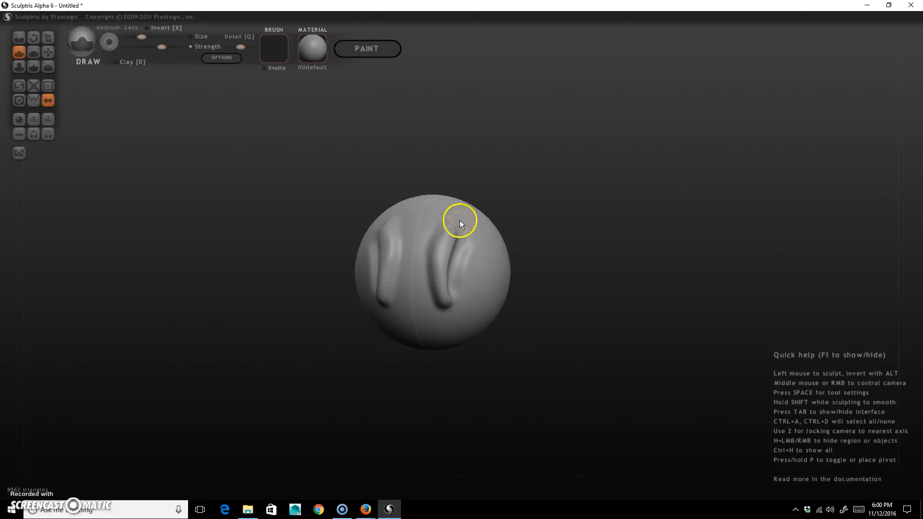
Step: Smooth the vertical strokes into the sphere's surface, try the Smooth tool near the symmetry line, and return to Draw
mouse_move(450, 234)
shift+mouse_down()
mouse_move(472, 253)
mouse_move(436, 302)
mouse_move(445, 308)
mouse_move(418, 302)
mouse_move(450, 255)
mouse_move(451, 272)
mouse_move(423, 249)
mouse_move(439, 285)
shift+mouse_up()
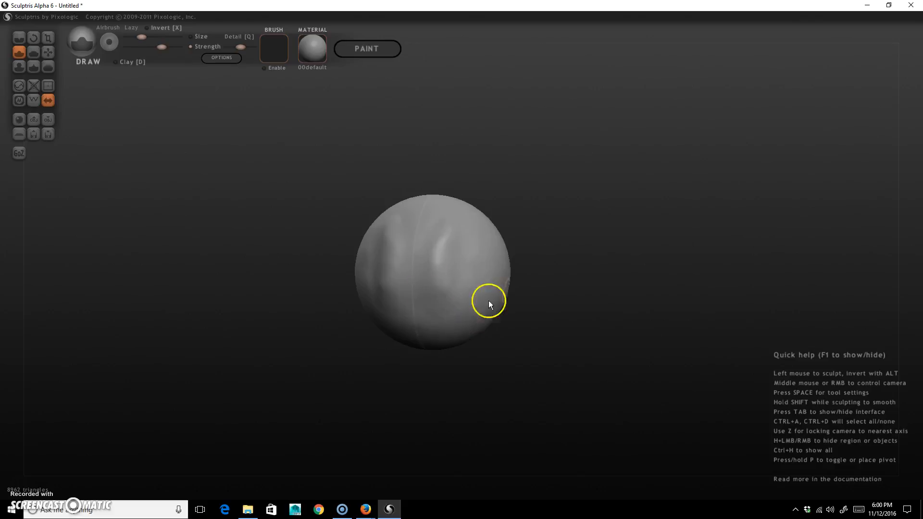
click(48, 66)
mouse_move(413, 225)
mouse_down()
mouse_move(446, 273)
mouse_move(422, 251)
mouse_up()
click(20, 52)
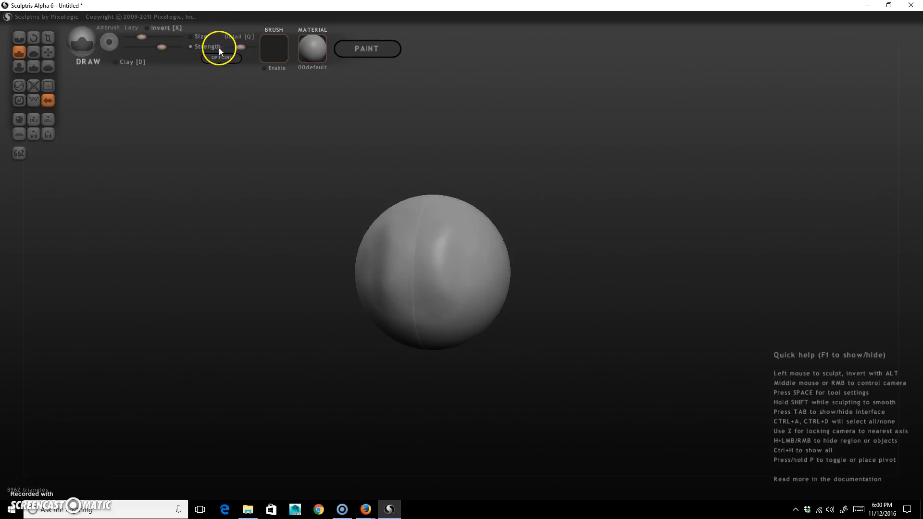
Step: Compare Draw strokes at the original and a higher detail setting in wireframe, undo them, and hide the wireframe
key(w)
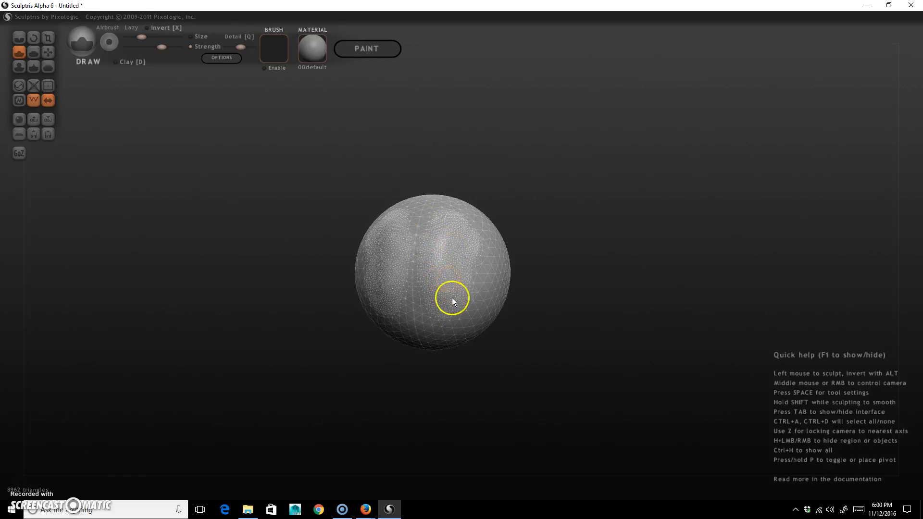
mouse_move(470, 293)
mouse_down()
mouse_move(457, 276)
mouse_move(446, 284)
mouse_up()
drag(242, 46, 253, 47)
mouse_move(456, 245)
mouse_down()
mouse_move(457, 296)
mouse_move(465, 256)
mouse_up()
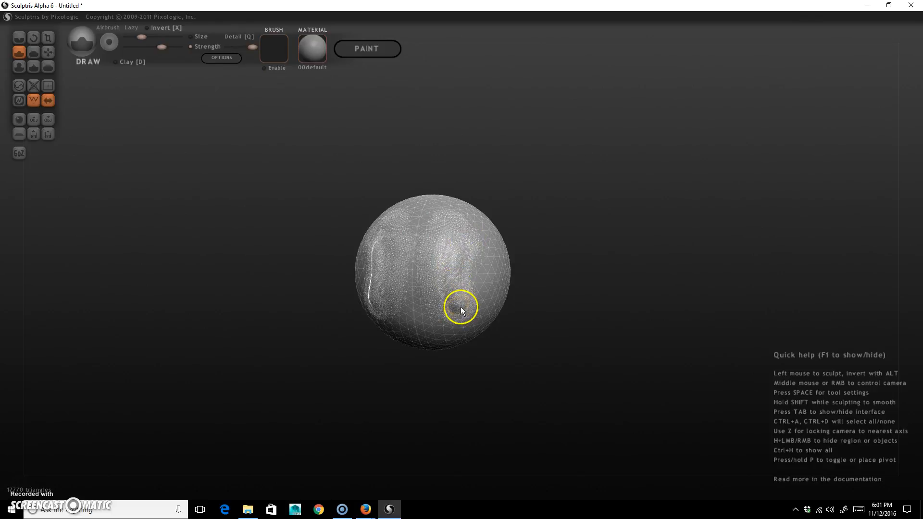
key(ctrl+z)
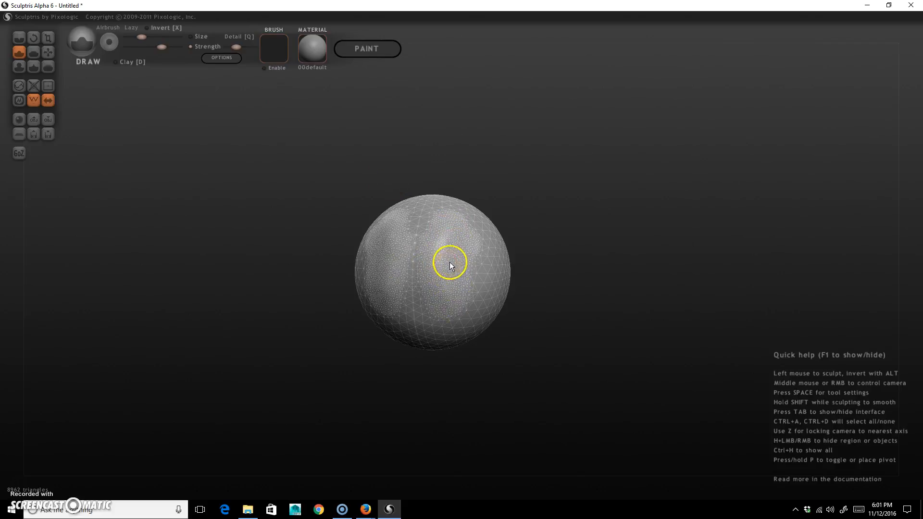
key(w)
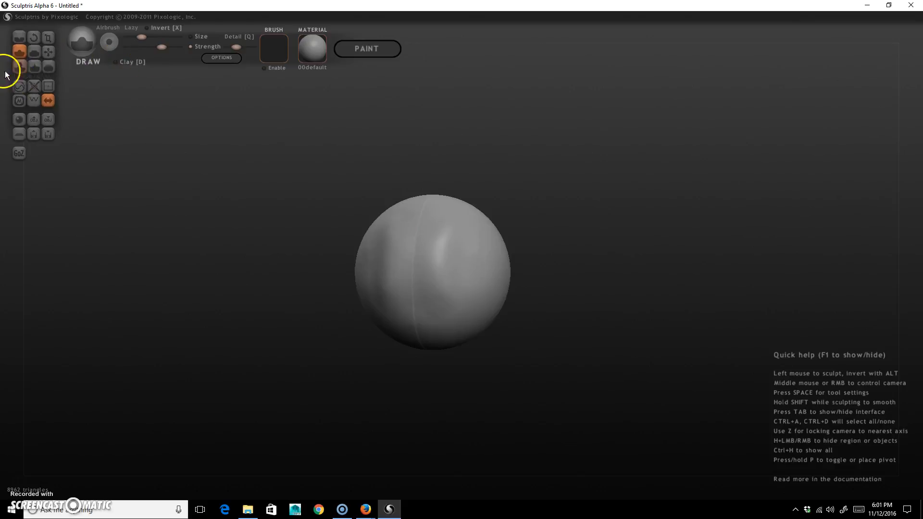
Step: Try Draw in Clay mode with a slightly larger brush, making mirrored strokes down the sphere's upper front, and undo them
click(128, 59)
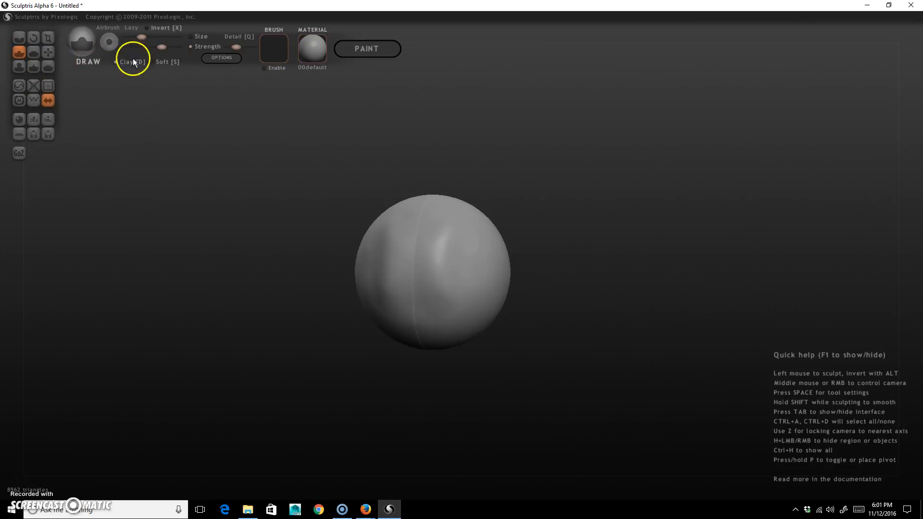
key(space)
drag(458, 256, 458, 242)
drag(466, 219, 449, 284)
mouse_move(519, 284)
mouse_down()
mouse_move(583, 274)
mouse_move(593, 249)
mouse_move(593, 270)
mouse_move(483, 212)
mouse_up()
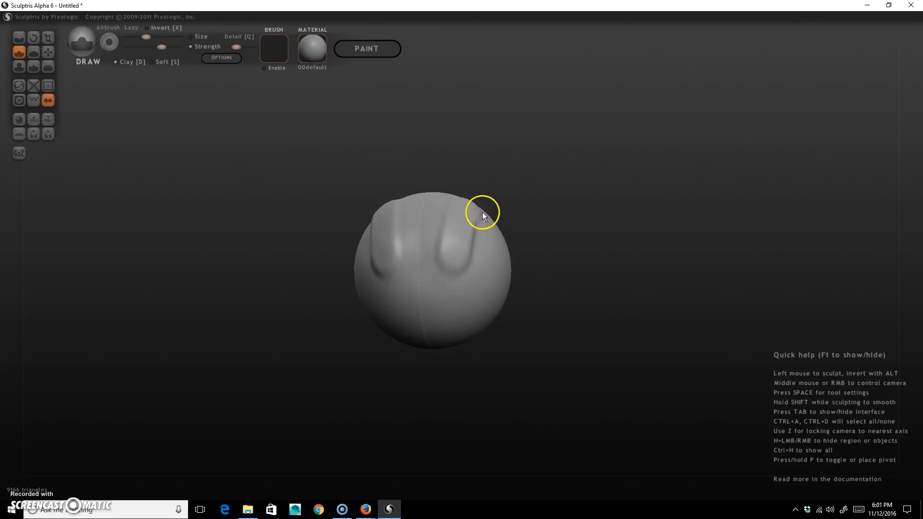
key(ctrl+z)
key(ctrl+z)
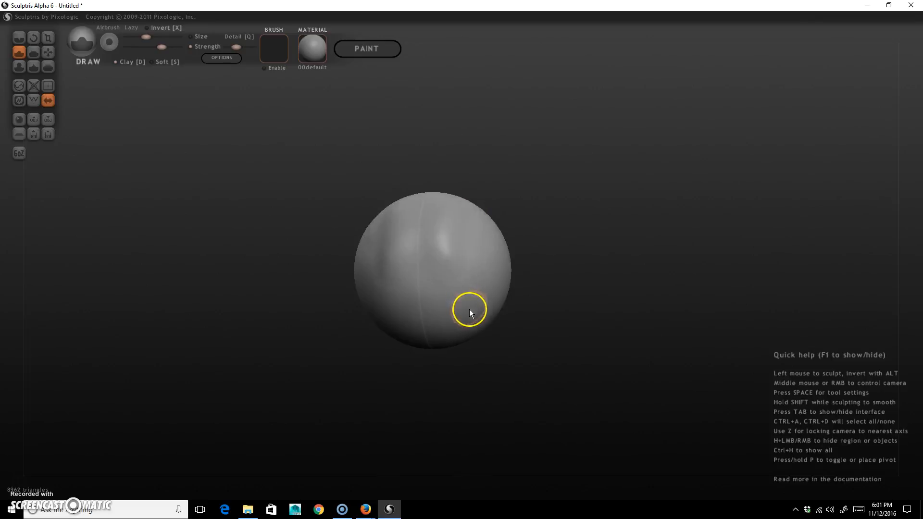
Step: Try moving the whole sphere with Grab in global mode
drag(567, 200, 443, 150)
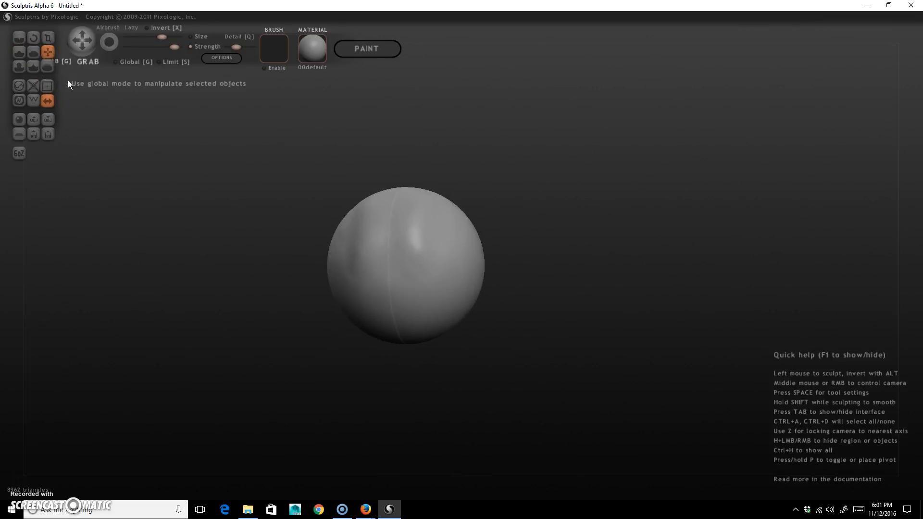
click(128, 62)
click(47, 52)
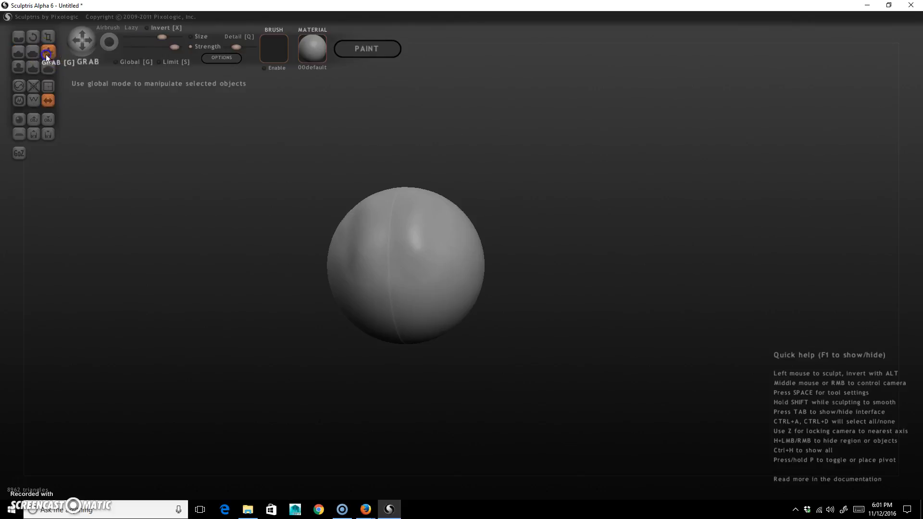
mouse_move(435, 216)
mouse_down()
mouse_move(417, 252)
mouse_move(414, 315)
mouse_move(390, 239)
mouse_move(368, 241)
mouse_move(369, 270)
mouse_up()
Step: Try twisting areas of the sphere's surface using Rotate with global mode off and a larger brush, and undo the twists
click(33, 37)
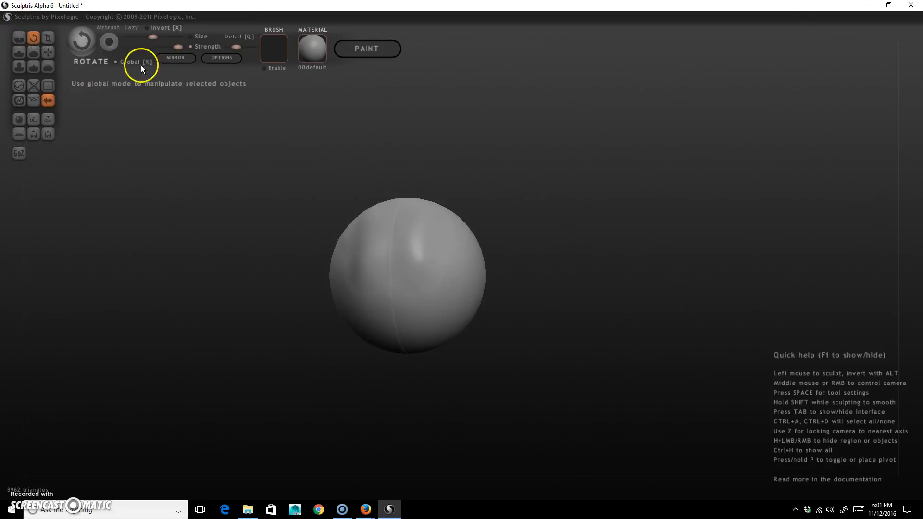
key(space)
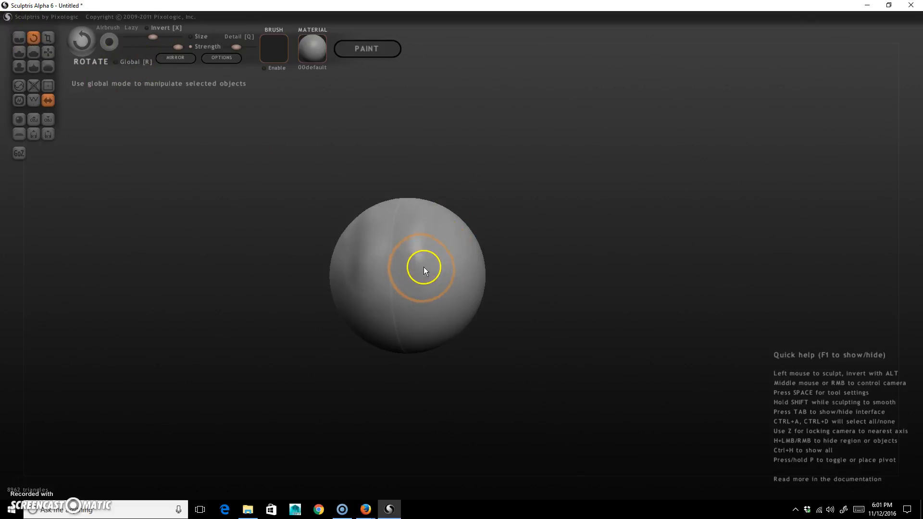
click(419, 257)
mouse_move(419, 255)
mouse_down()
mouse_move(449, 230)
mouse_move(470, 322)
mouse_move(494, 257)
mouse_move(339, 250)
mouse_move(493, 255)
mouse_up()
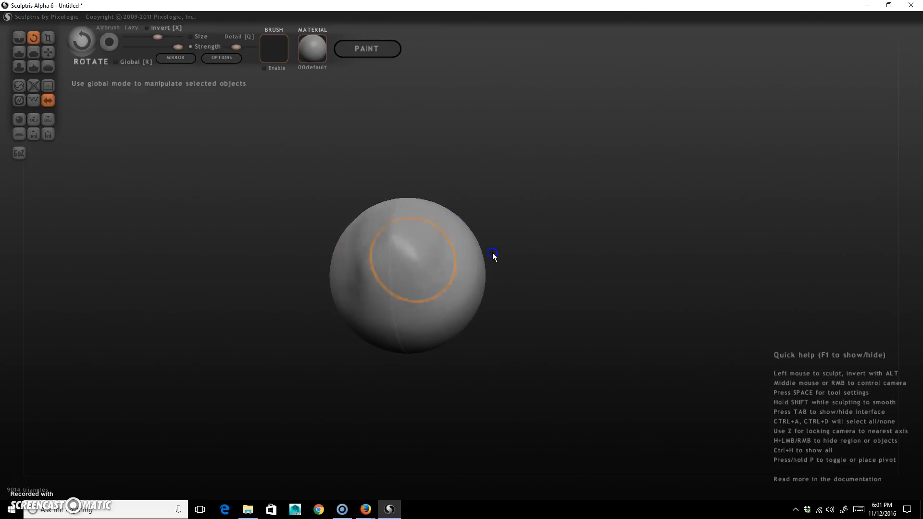
right_drag(548, 217, 474, 218)
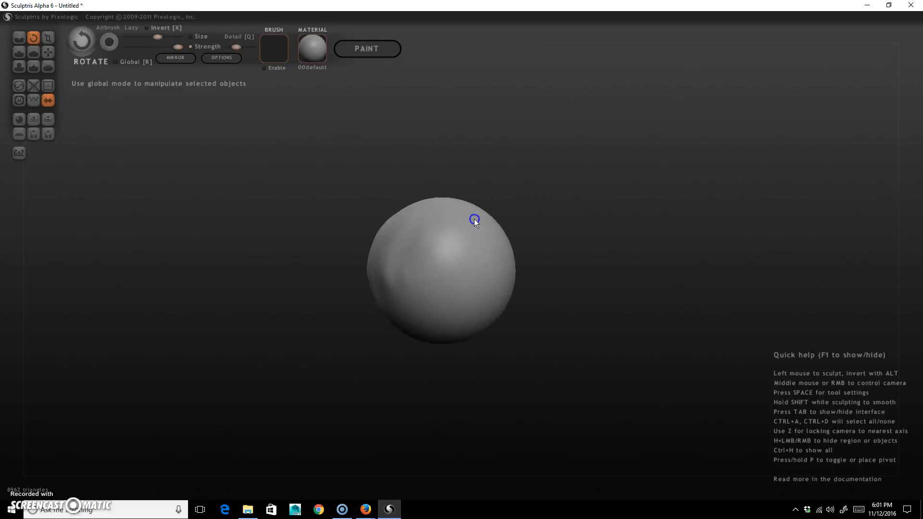
mouse_move(384, 269)
mouse_down()
mouse_move(423, 313)
mouse_move(412, 243)
mouse_move(384, 262)
mouse_up()
mouse_move(584, 334)
right_down()
mouse_move(579, 339)
mouse_move(593, 333)
right_up()
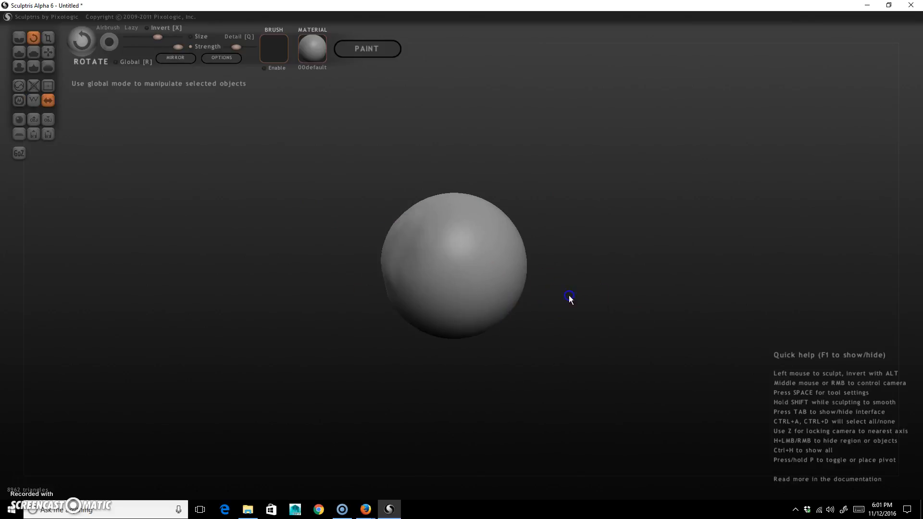
Step: Try rotating the whole sphere with Rotate in global mode, and turn global mode off again
right_drag(569, 298, 552, 261)
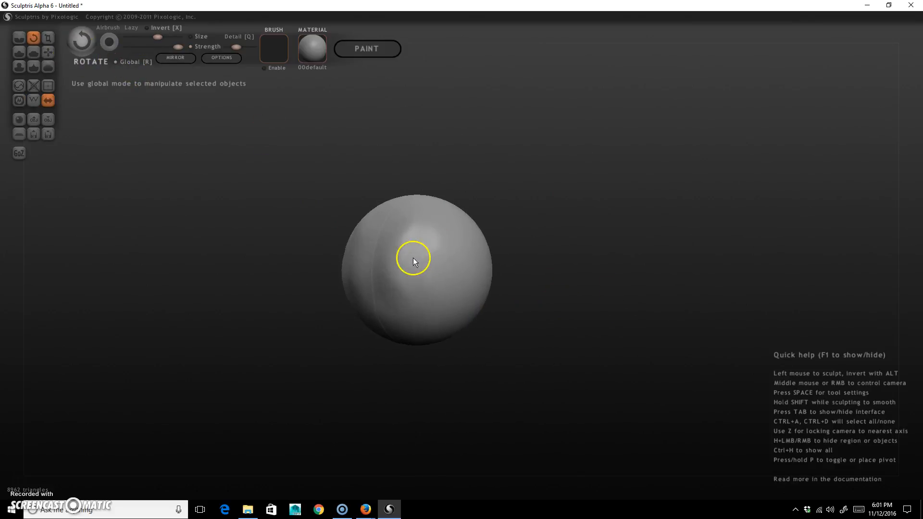
drag(403, 258, 434, 218)
click(116, 63)
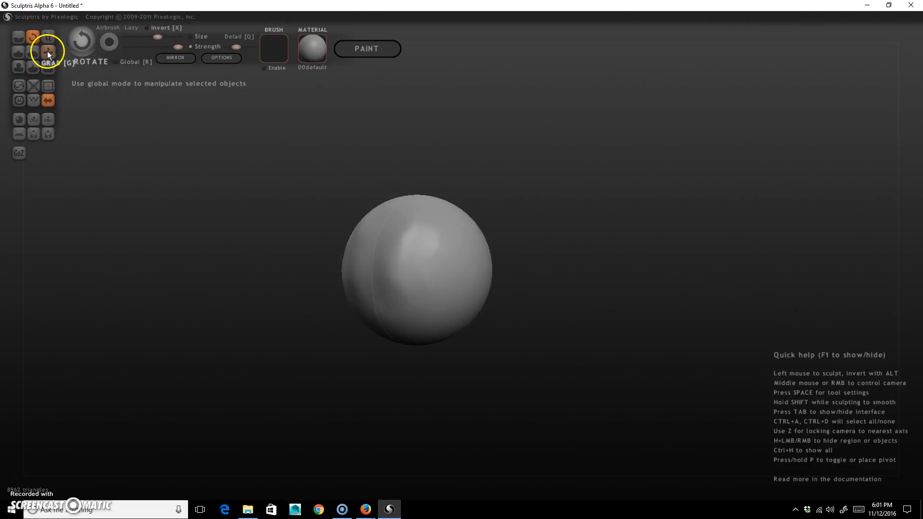
Step: Try Flatten strokes across the sphere's front and undo them
click(33, 52)
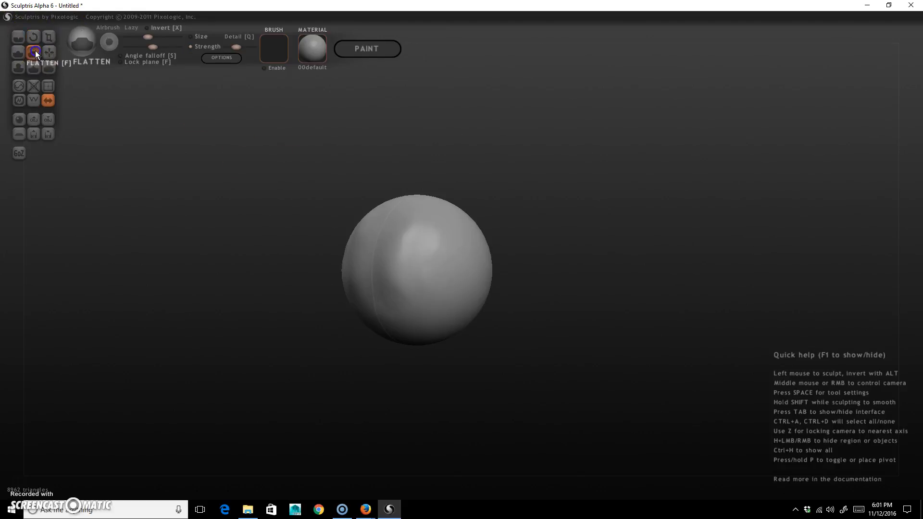
mouse_move(408, 229)
mouse_down()
mouse_move(404, 250)
mouse_move(474, 216)
mouse_move(404, 227)
mouse_move(481, 240)
mouse_up()
drag(596, 243, 586, 318)
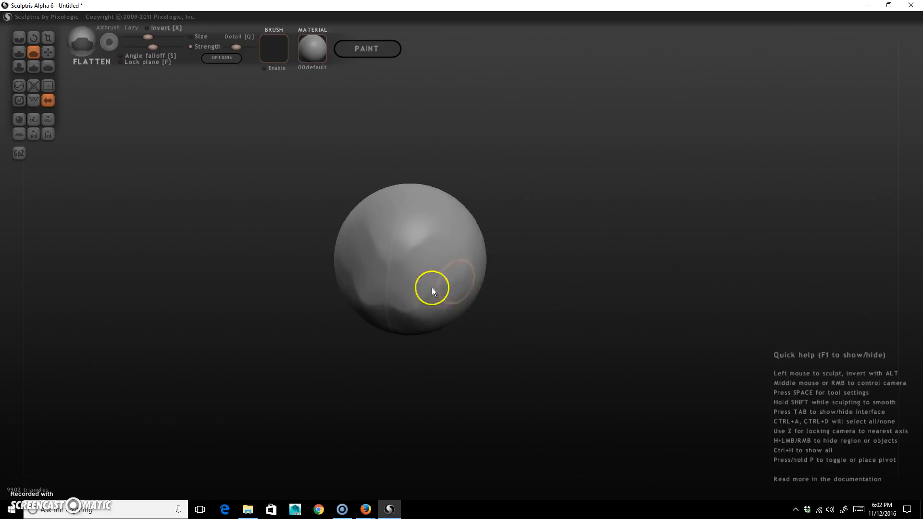
key(ctrl+z)
Step: Carve a wavy symmetrical crease across the sphere's upper front with the Crease tool
click(19, 37)
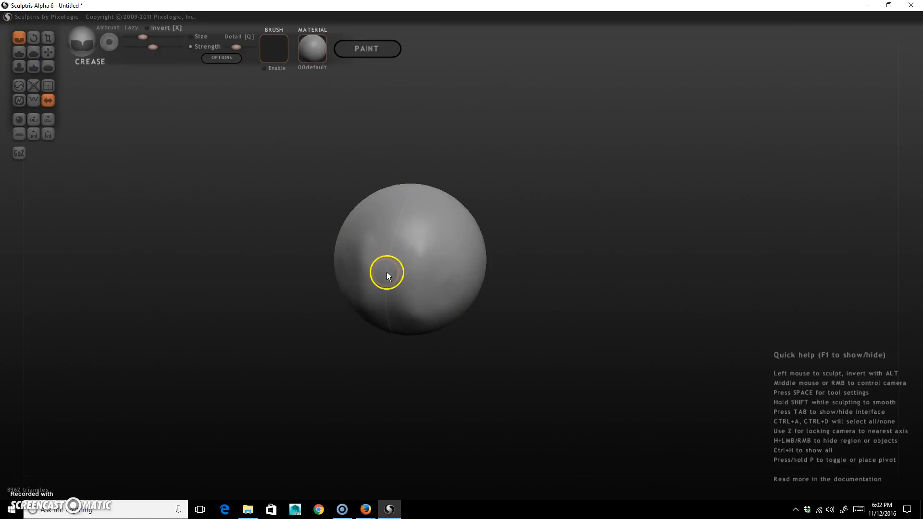
mouse_move(393, 270)
mouse_down()
mouse_move(441, 284)
mouse_move(474, 259)
mouse_move(461, 284)
mouse_move(432, 273)
mouse_move(442, 279)
mouse_move(476, 264)
mouse_up()
mouse_move(589, 294)
mouse_down()
mouse_move(542, 296)
mouse_move(512, 266)
mouse_up()
right_drag(511, 266, 534, 266)
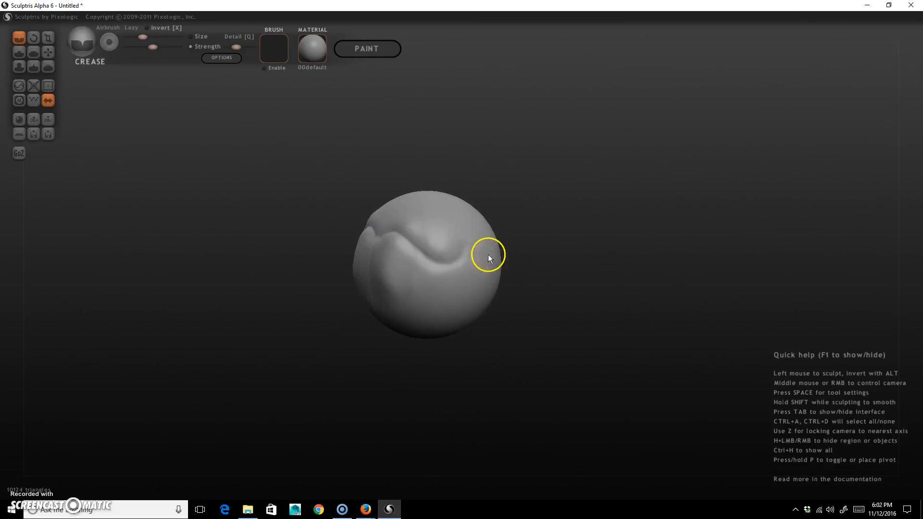
Step: Use the Pinch tool along the upper bend of the crease to sharpen it
click(19, 66)
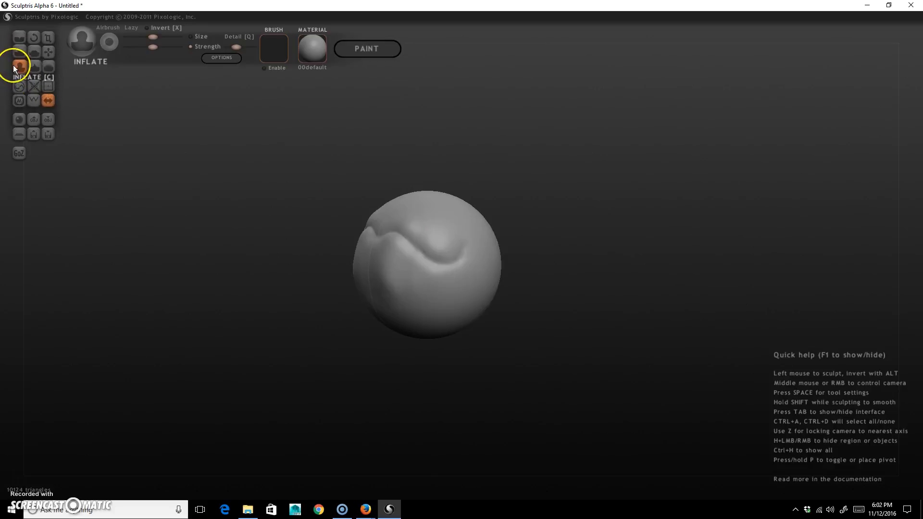
click(33, 68)
drag(397, 221, 441, 224)
key(ctrl+z)
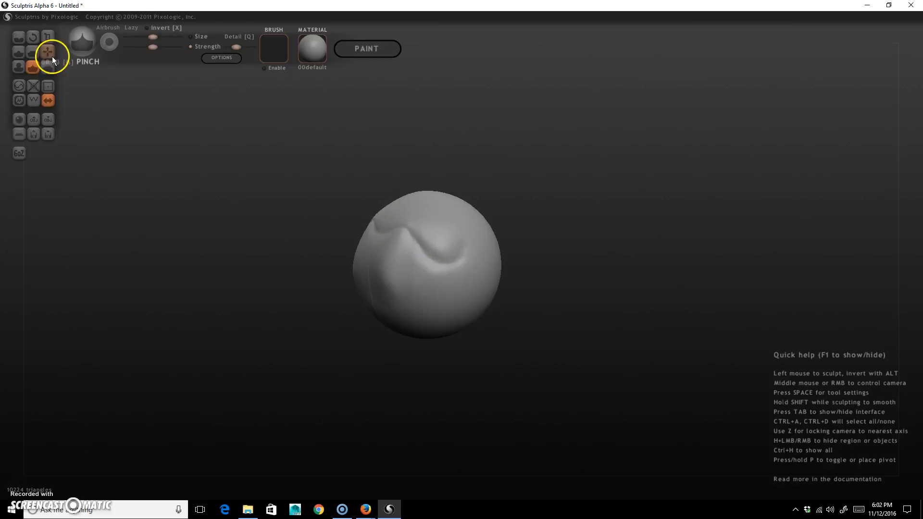
Step: Carve a crease across the middle of the sphere's front with the wireframe shown and the brush detail raised
mouse_move(409, 156)
alt+right_down()
mouse_move(425, 148)
mouse_move(414, 147)
alt+right_up()
ctrl+right_drag(414, 146, 664, 248)
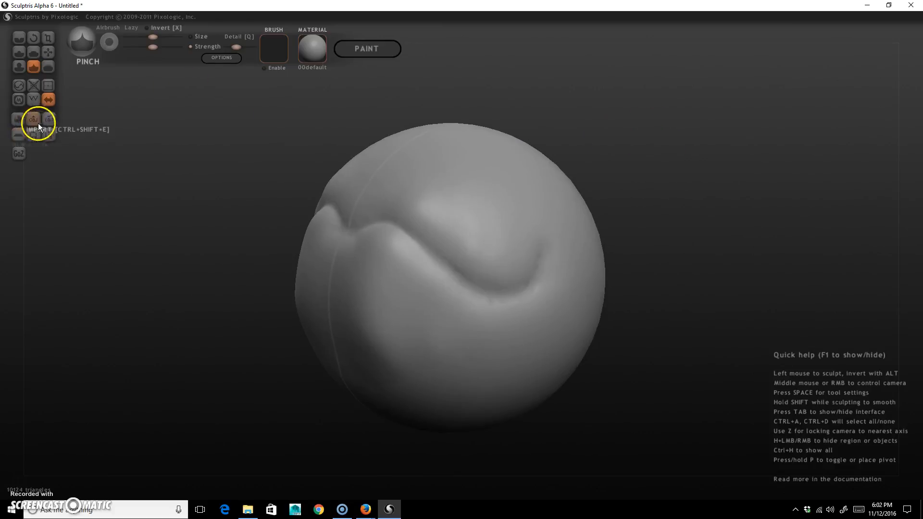
click(20, 85)
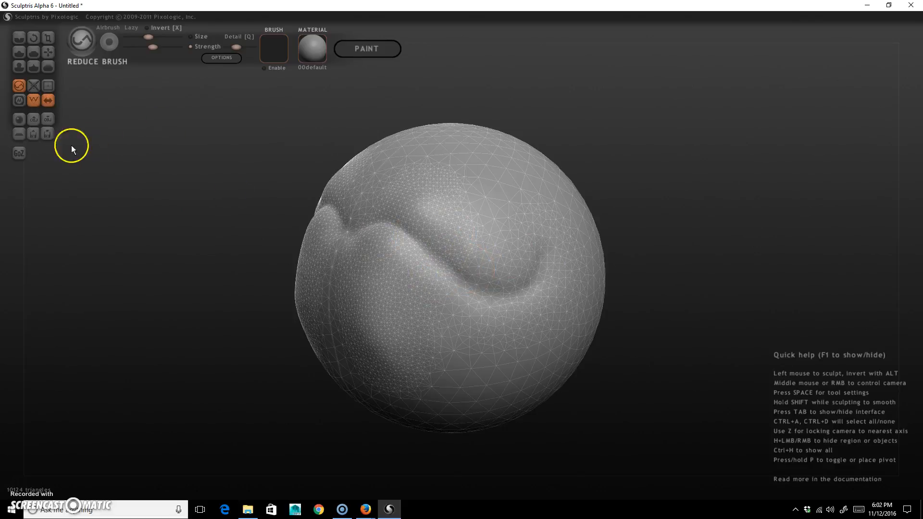
click(18, 39)
mouse_move(398, 265)
mouse_down()
mouse_move(394, 276)
mouse_move(413, 268)
mouse_up()
key(ctrl+z)
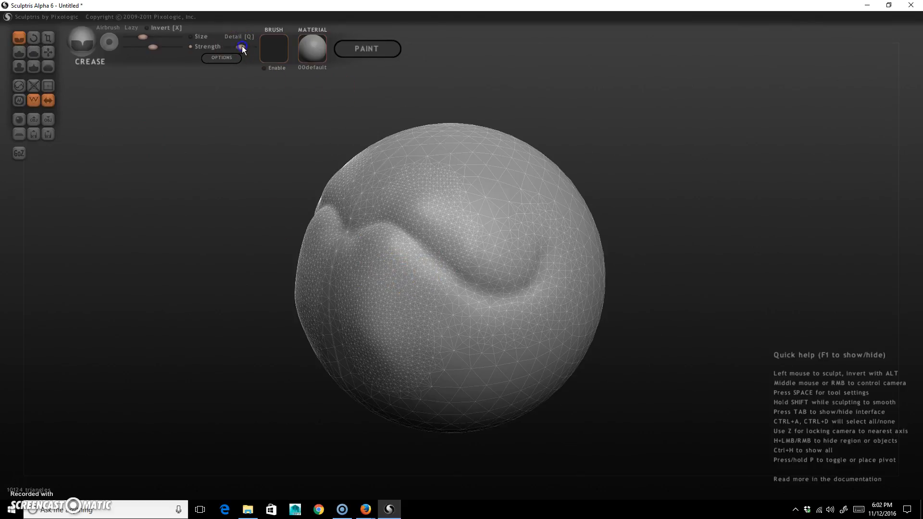
mouse_move(439, 276)
mouse_down()
mouse_move(398, 282)
mouse_move(467, 260)
mouse_move(496, 267)
mouse_up()
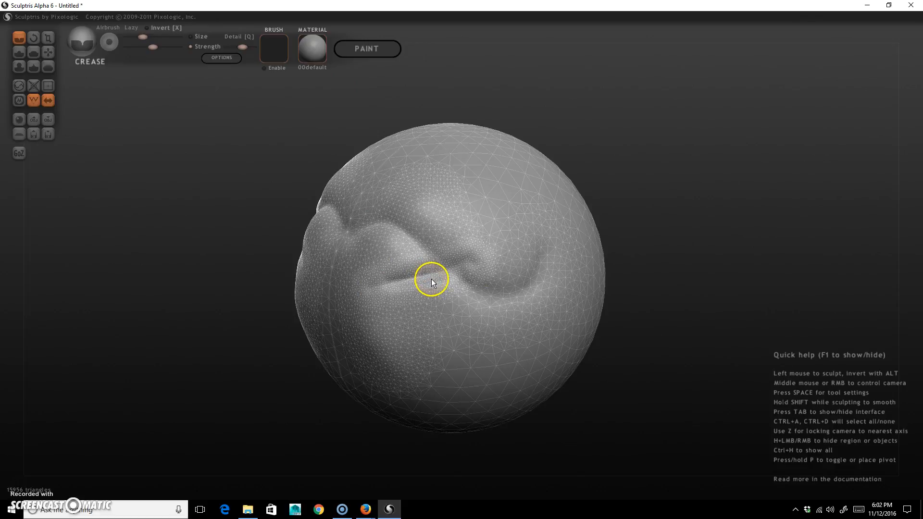
Step: Smooth away the creases across the sphere's front using a larger brush size
key(w)
key(space)
mouse_move(457, 280)
mouse_down()
mouse_move(457, 262)
mouse_move(428, 281)
mouse_move(433, 270)
mouse_move(385, 336)
mouse_move(410, 227)
mouse_move(332, 251)
mouse_move(516, 260)
mouse_move(525, 336)
mouse_up()
mouse_move(433, 258)
shift+mouse_down()
mouse_move(482, 250)
mouse_move(460, 312)
shift+mouse_up()
key(w)
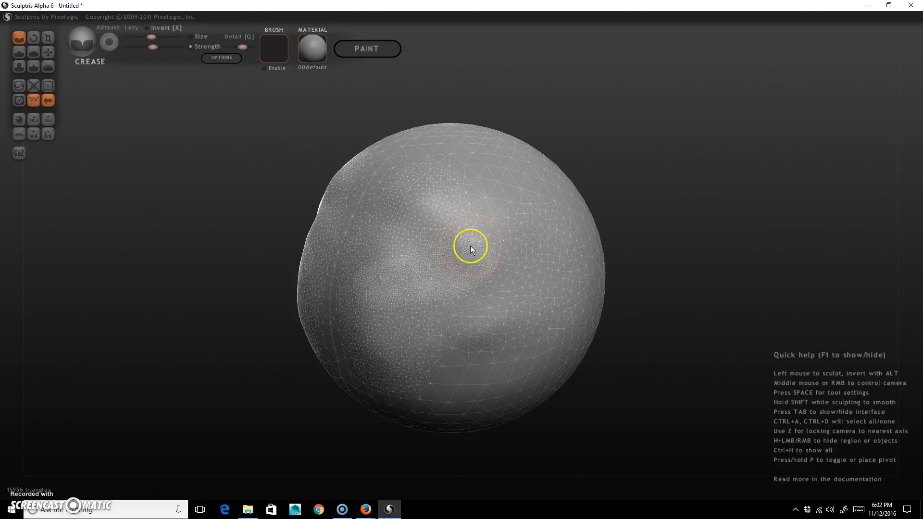
Step: Thin out the triangles across the sphere's front with an enlarged Reduce Brush, and apply Reduce Selected to the mesh
click(19, 86)
key(space)
mouse_move(452, 280)
mouse_down()
mouse_move(449, 251)
mouse_move(449, 264)
mouse_move(418, 282)
mouse_move(460, 241)
mouse_move(371, 229)
mouse_move(453, 298)
mouse_up()
mouse_move(405, 367)
mouse_down()
mouse_move(453, 315)
mouse_move(469, 232)
mouse_move(348, 255)
mouse_move(466, 362)
mouse_up()
mouse_move(466, 362)
middle_down()
mouse_move(437, 313)
mouse_move(472, 151)
mouse_move(367, 204)
mouse_move(571, 192)
middle_up()
key(w)
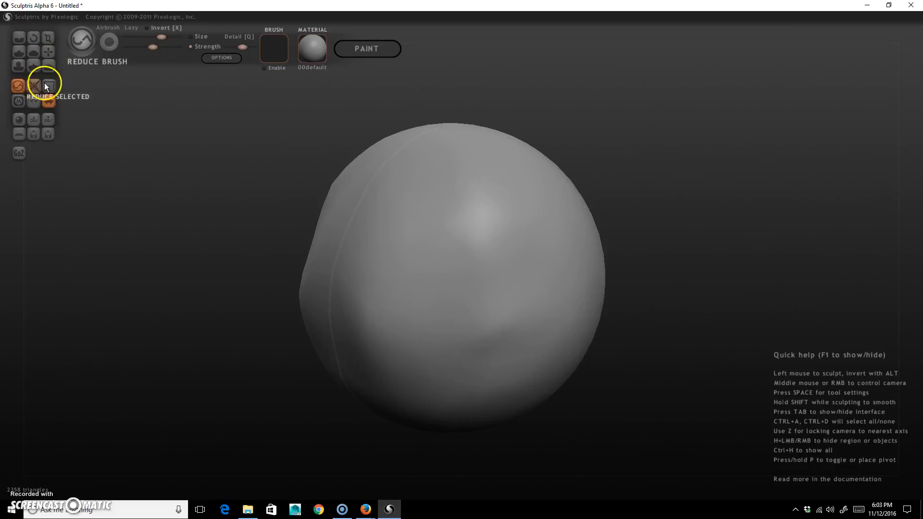
click(29, 87)
key(w)
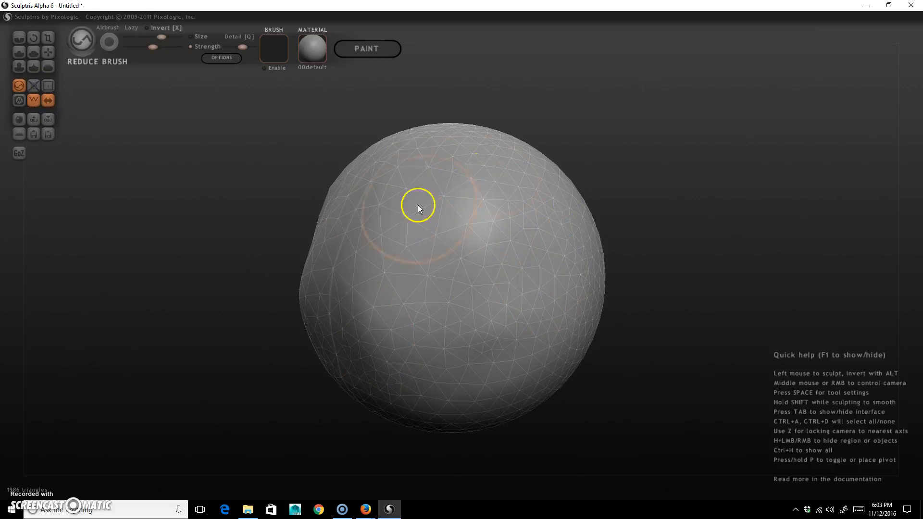
Step: Try painting a large mask over the sphere's upper front, and clear it
click(18, 100)
mouse_move(532, 272)
mouse_down()
mouse_move(482, 197)
mouse_move(383, 258)
mouse_move(437, 223)
mouse_up()
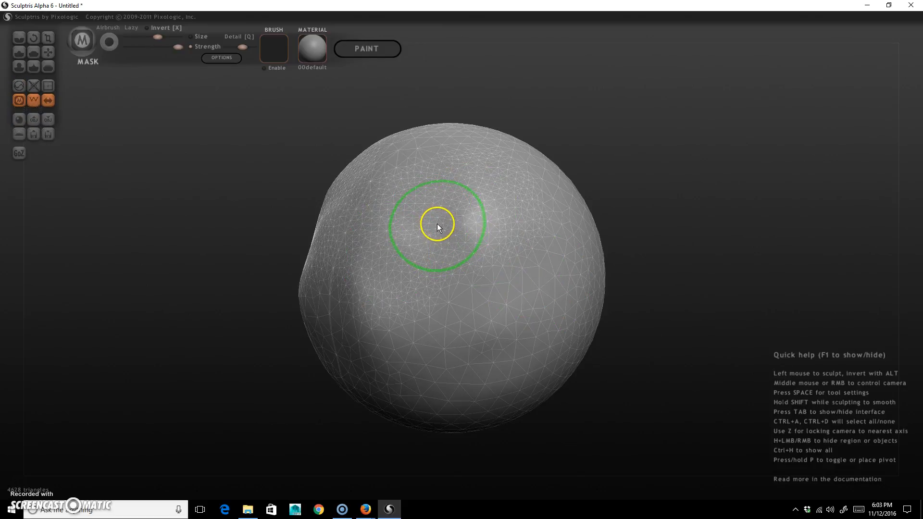
mouse_move(494, 206)
mouse_down()
mouse_move(472, 210)
mouse_move(398, 282)
mouse_move(406, 231)
mouse_move(389, 292)
mouse_move(470, 284)
mouse_move(482, 181)
mouse_up()
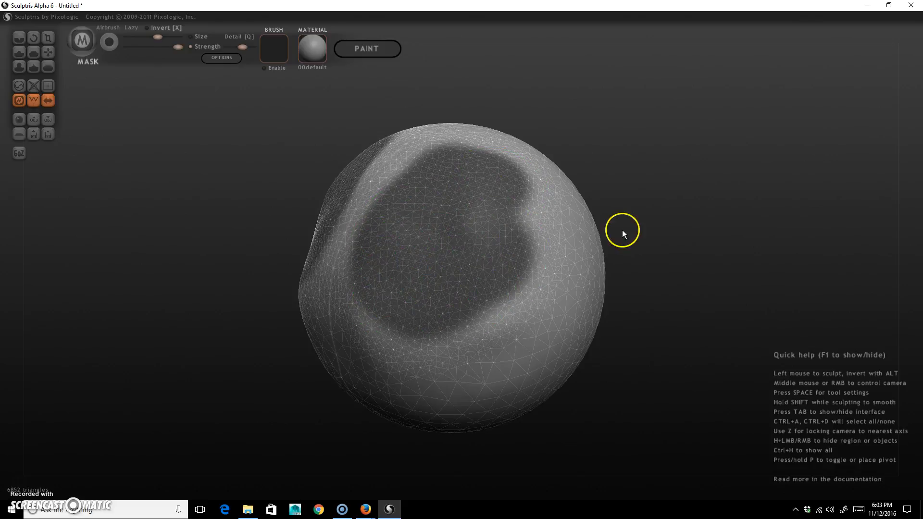
click(607, 187)
Step: Hide the wireframe and mask a rounded patch on the sphere's upper front, ending with the Draw tool active
click(19, 85)
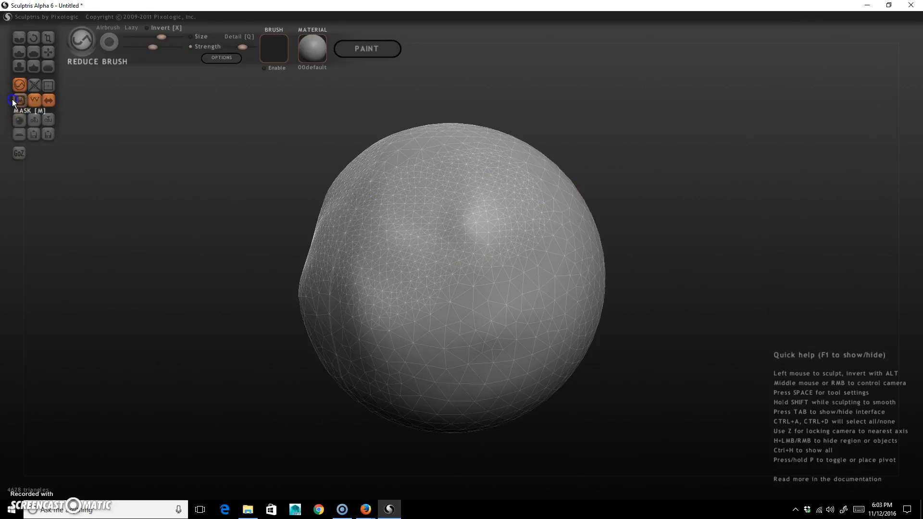
key(w)
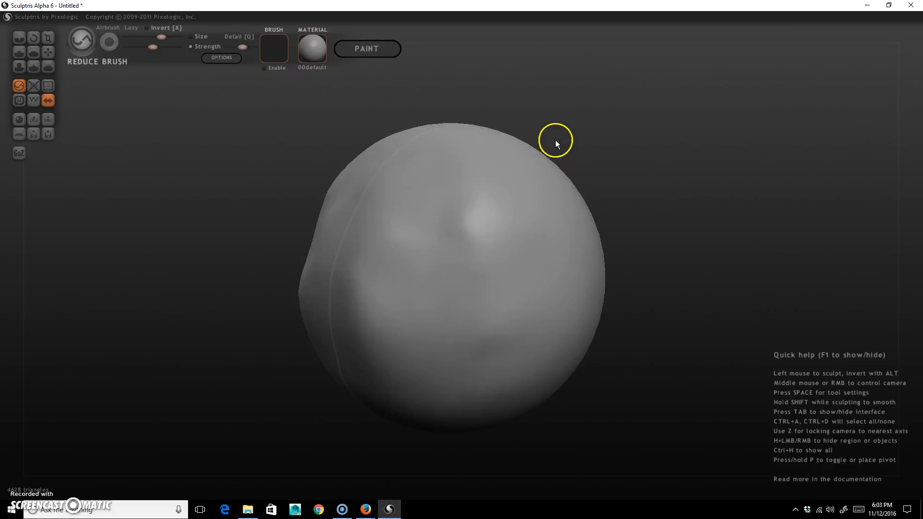
click(19, 52)
scroll(651, 159, down, 3)
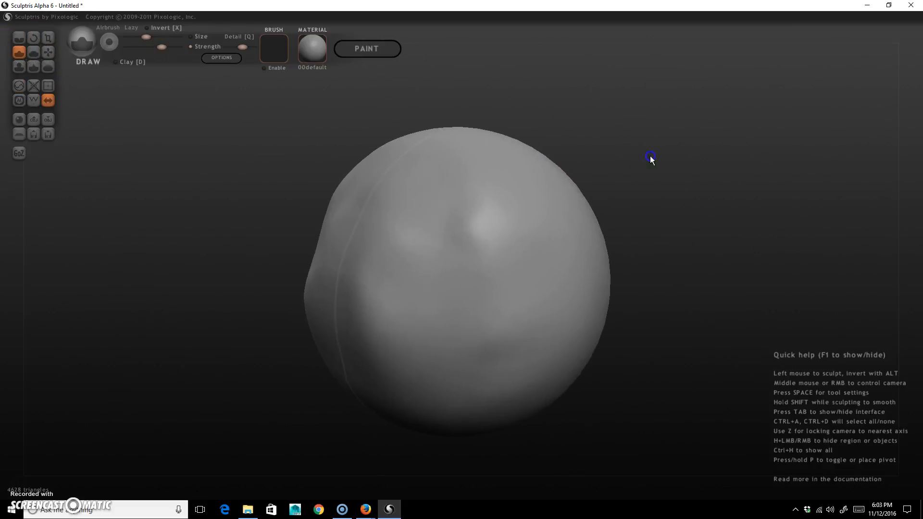
scroll(521, 127, down, 2)
key(m)
mouse_move(437, 253)
mouse_down()
mouse_move(408, 244)
mouse_move(440, 232)
mouse_move(377, 262)
mouse_move(396, 240)
mouse_move(445, 235)
mouse_move(402, 273)
mouse_up()
key(d)
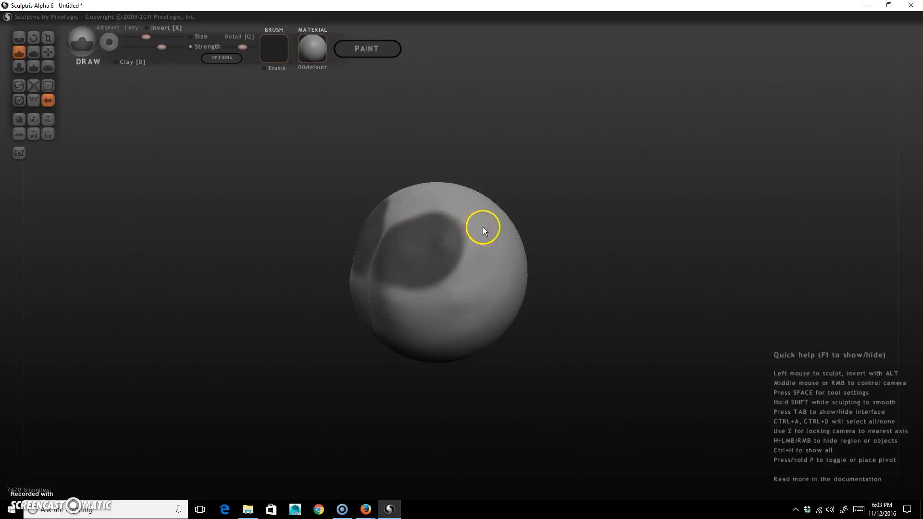
Step: Try building up the surface around the masked patch with a larger Draw brush, and undo it
key(space)
mouse_move(460, 268)
mouse_down()
mouse_move(447, 283)
mouse_move(465, 223)
mouse_move(367, 221)
mouse_move(395, 252)
mouse_move(414, 319)
mouse_move(496, 212)
mouse_move(385, 294)
mouse_up()
mouse_move(740, 370)
mouse_down()
mouse_move(684, 249)
mouse_move(754, 214)
mouse_move(772, 264)
mouse_move(645, 267)
mouse_move(666, 265)
mouse_up()
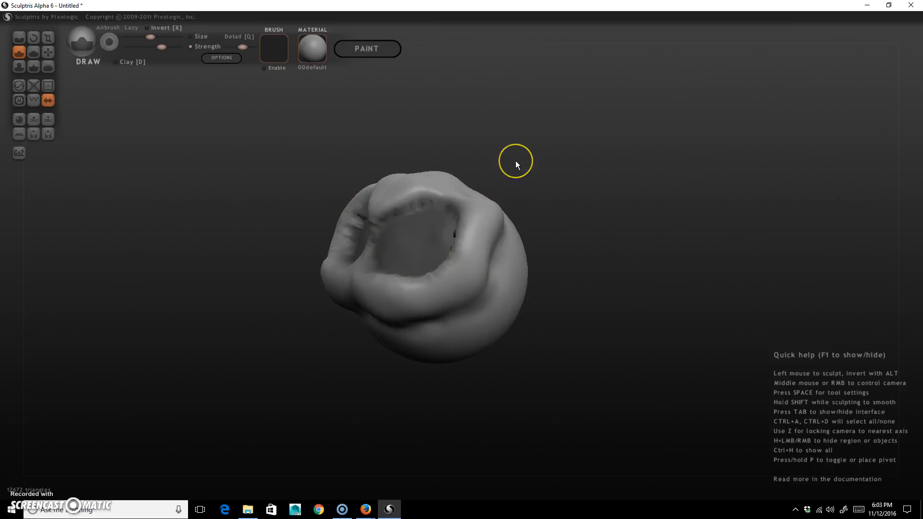
mouse_move(516, 165)
mouse_down()
mouse_move(509, 162)
mouse_move(620, 176)
mouse_move(590, 164)
mouse_up()
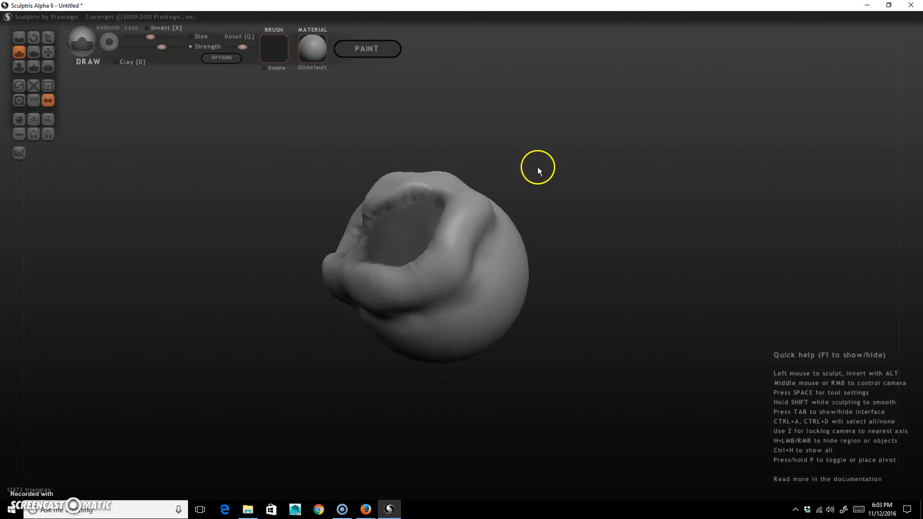
key(ctrl+z)
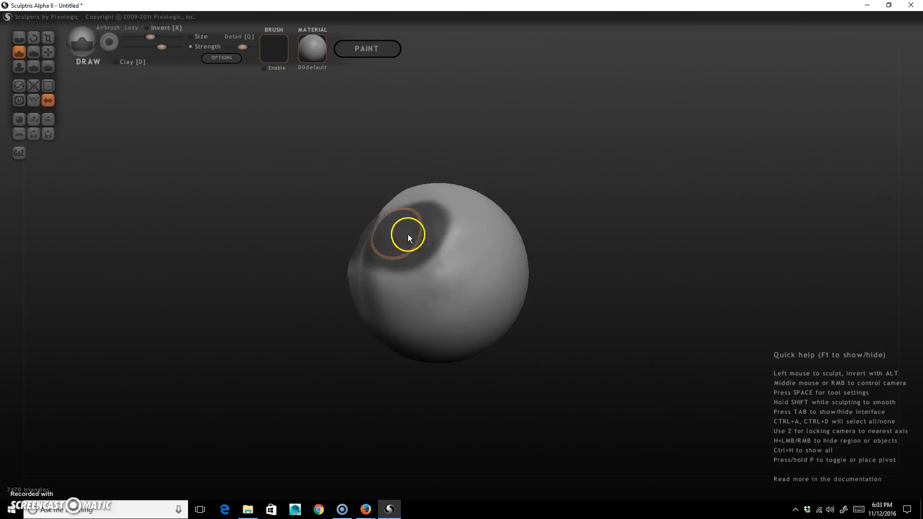
Step: Unmask the centre of the masked patch, and invert the mask so only the surrounding ring is editable
drag(386, 311, 408, 234)
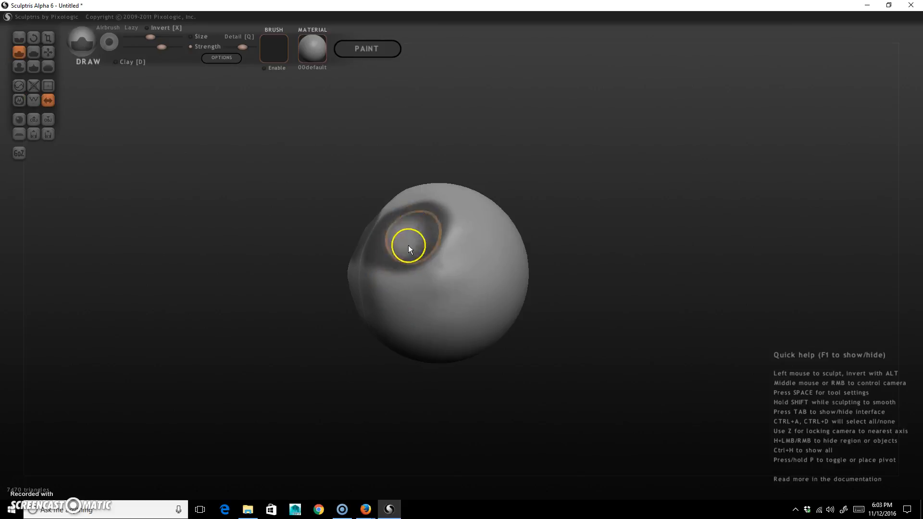
mouse_move(506, 243)
mouse_down()
mouse_move(417, 234)
mouse_move(429, 182)
mouse_move(381, 284)
mouse_move(584, 241)
mouse_up()
key(ctrl+z)
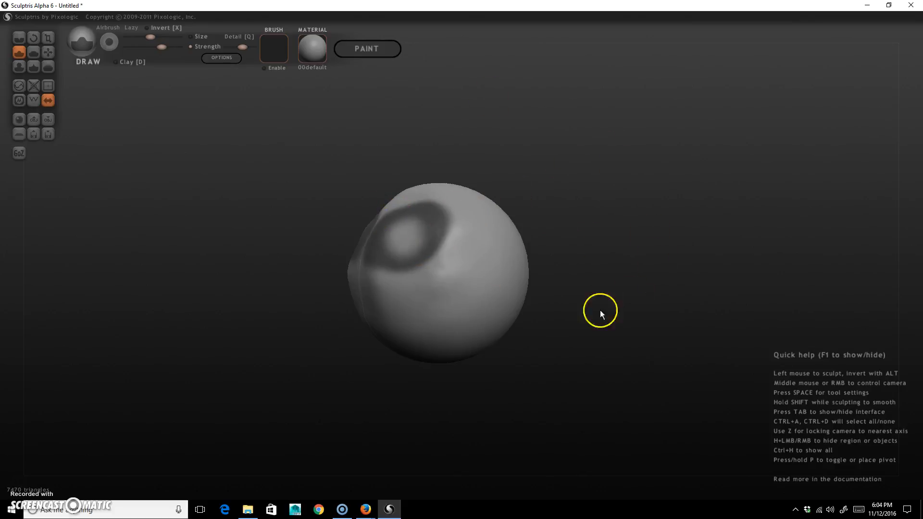
click(583, 180)
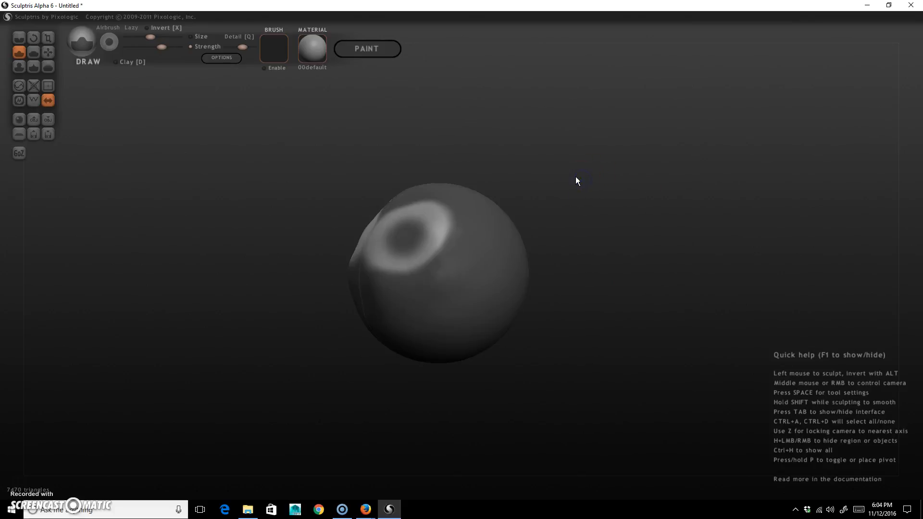
Step: Pull the unmasked ring outward from the sphere with the Grab tool to form a hollow tube
click(48, 51)
drag(297, 258, 322, 207)
mouse_move(446, 168)
mouse_down()
mouse_move(425, 185)
mouse_move(412, 144)
mouse_move(447, 157)
mouse_move(420, 126)
mouse_move(425, 132)
mouse_up()
mouse_move(480, 166)
right_down()
mouse_move(591, 244)
mouse_move(668, 251)
mouse_move(555, 239)
right_up()
click(89, 75)
mouse_move(519, 181)
right_down()
mouse_move(578, 165)
mouse_move(537, 168)
right_up()
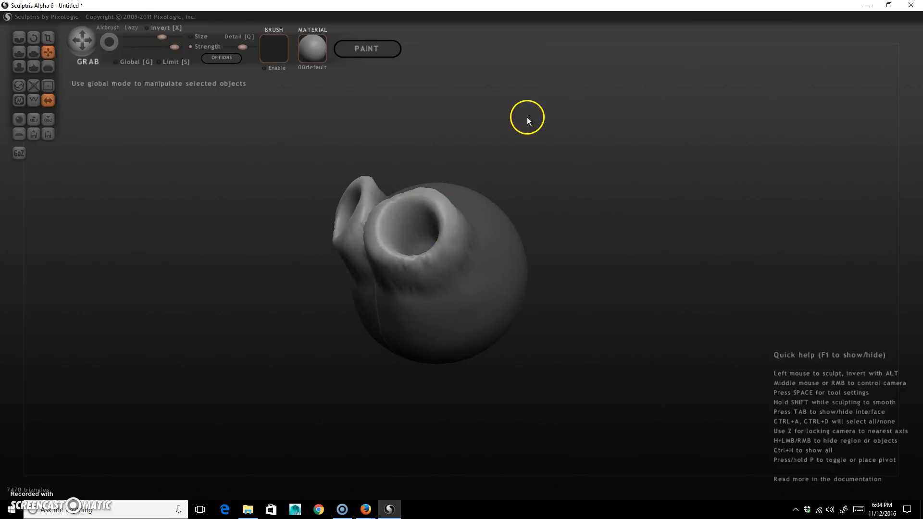
Step: Clear the mask from the sphere and undo the Grab pull
right_drag(698, 246, 672, 245)
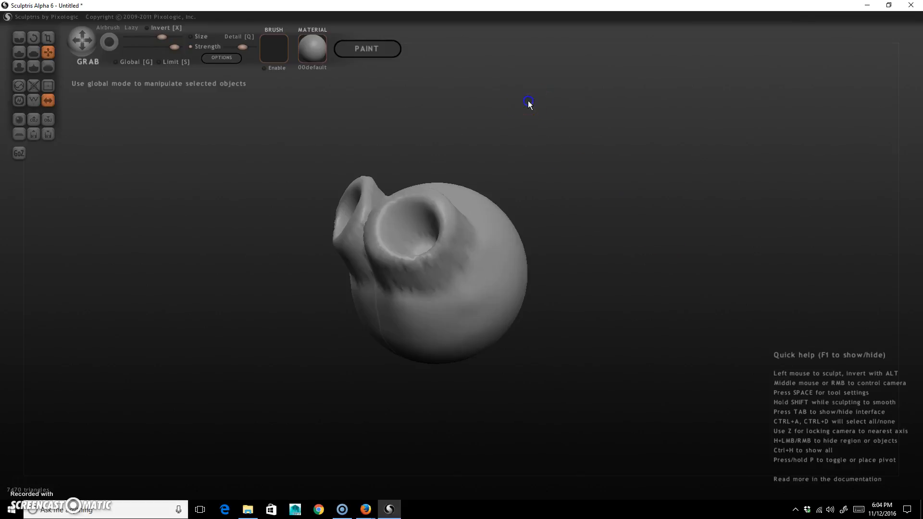
right_drag(556, 268, 541, 273)
key(ctrl+z)
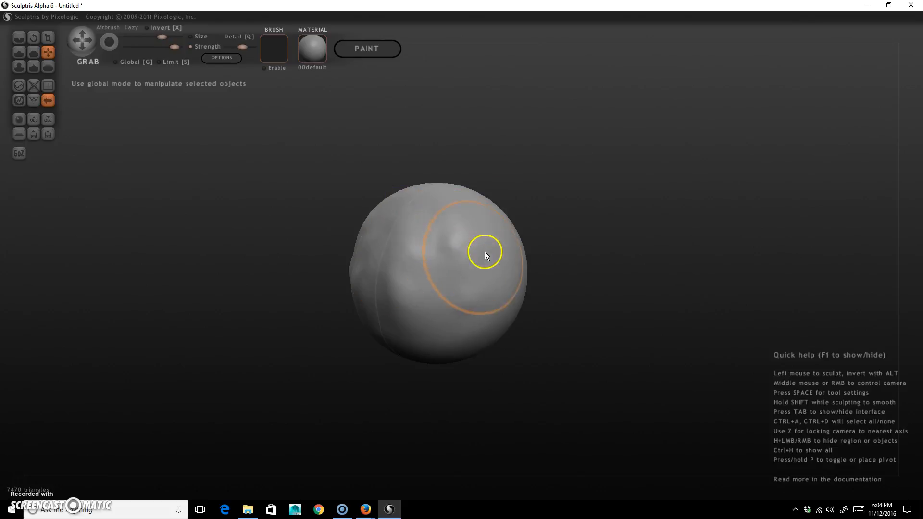
Step: Switch to the Draw tool and review the Sculpt options without changing them
click(19, 53)
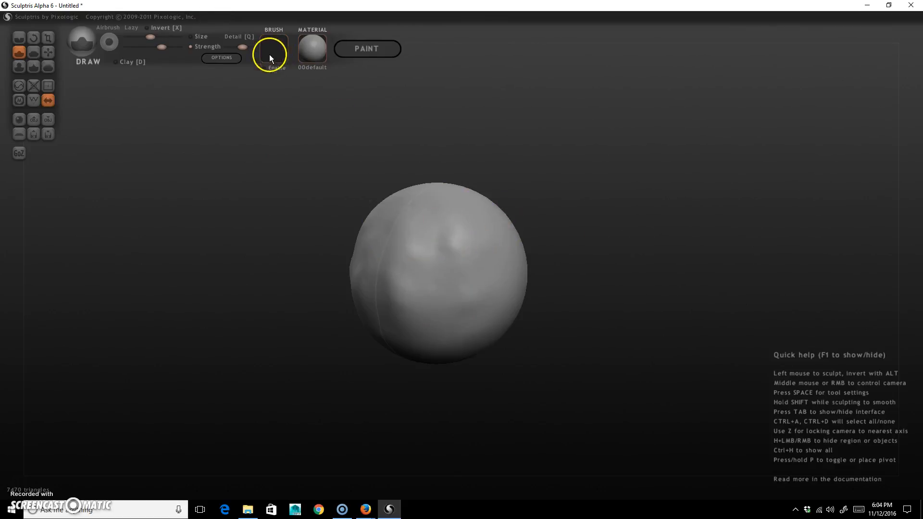
drag(466, 248, 392, 253)
click(225, 58)
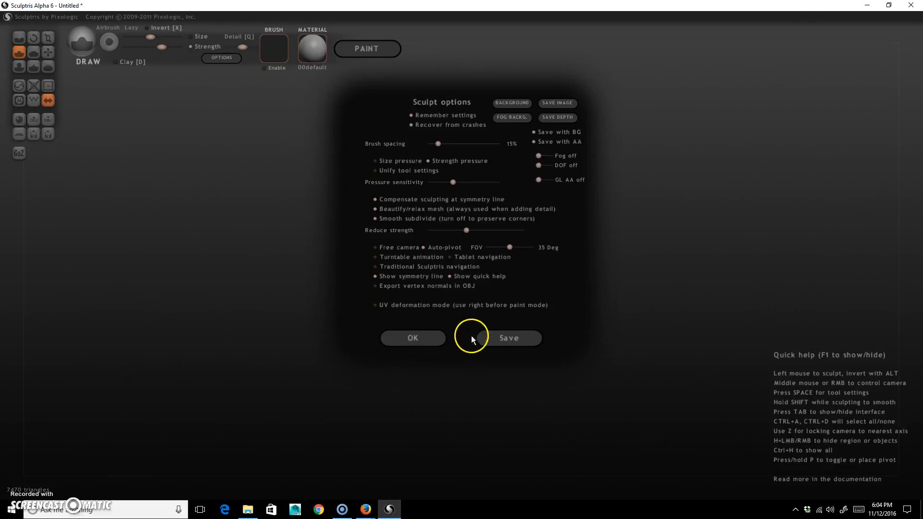
click(427, 339)
Step: Enable the brush texture for test Draw strokes across the sphere, and look at the brush texture library
click(275, 68)
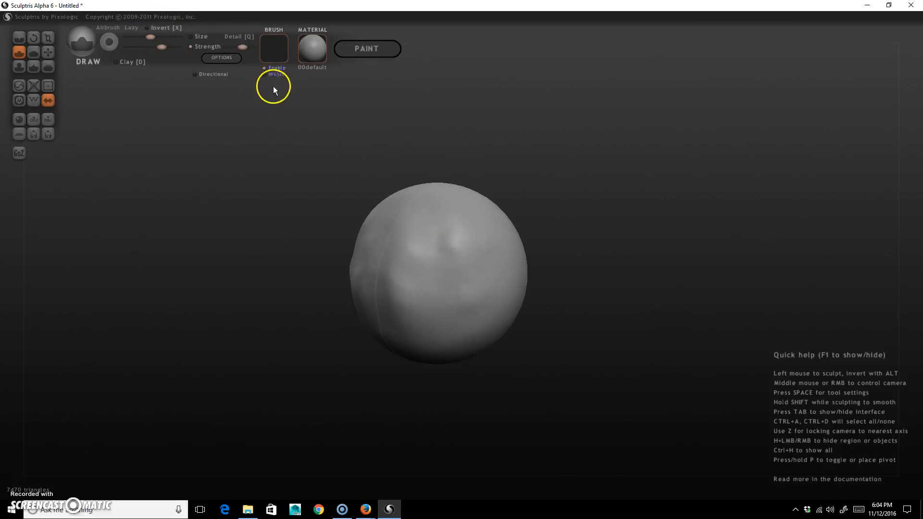
drag(445, 224, 448, 251)
mouse_move(468, 308)
mouse_down()
mouse_move(495, 262)
mouse_move(400, 270)
mouse_up()
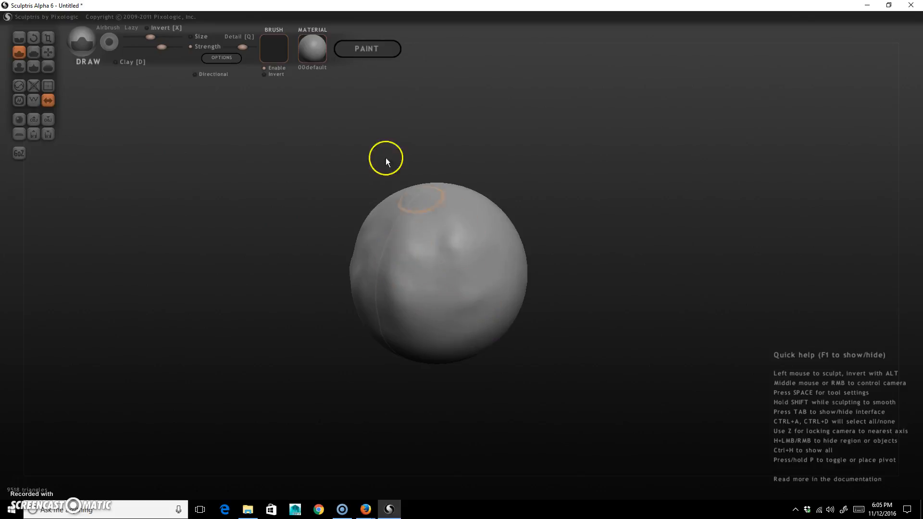
click(268, 37)
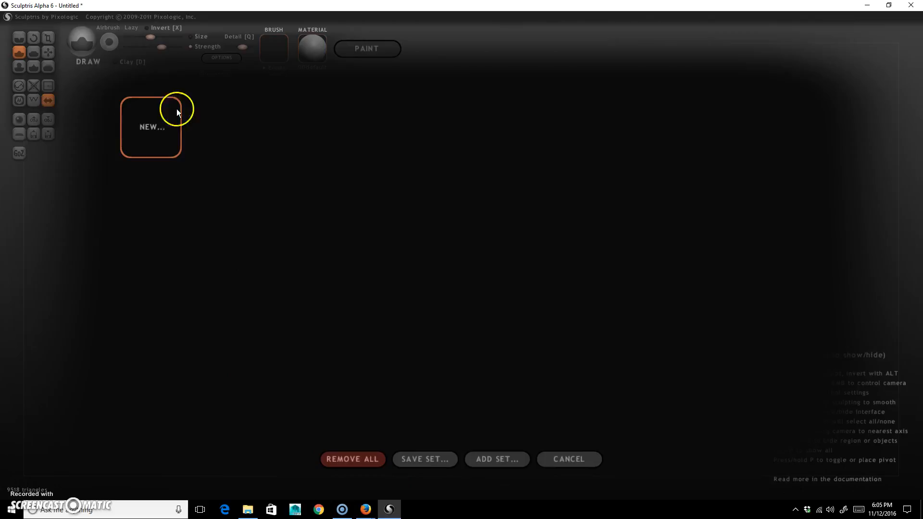
click(553, 460)
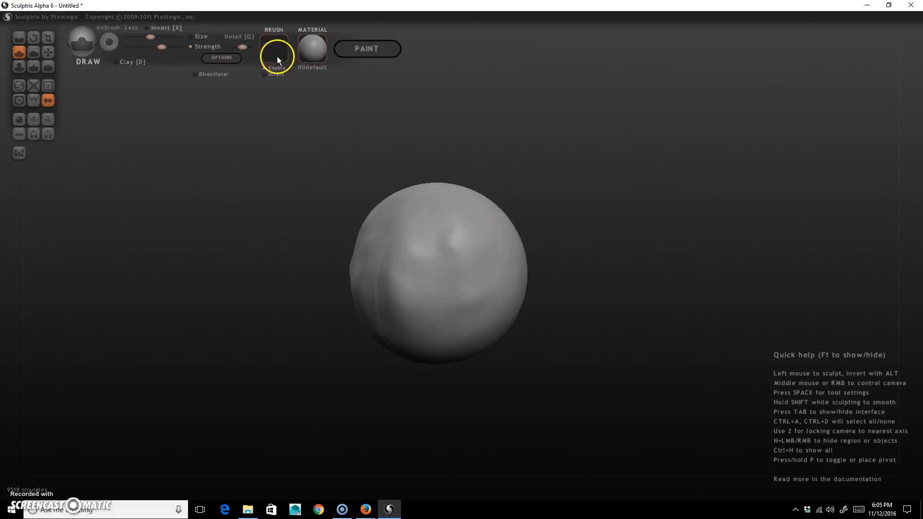
Step: Try Draw strokes with the brush texture disabled and with it enabled and inverted, and undo them all
mouse_move(419, 255)
mouse_down()
mouse_move(446, 219)
mouse_move(446, 232)
mouse_up()
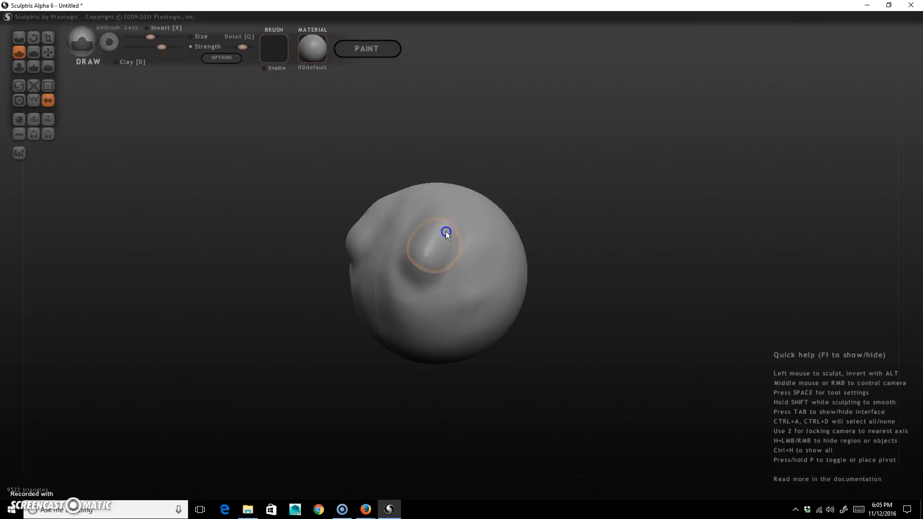
key(ctrl+z)
mouse_move(440, 286)
mouse_down()
mouse_move(463, 230)
mouse_move(428, 252)
mouse_move(483, 266)
mouse_move(408, 218)
mouse_move(392, 233)
mouse_move(489, 302)
mouse_move(590, 354)
mouse_up()
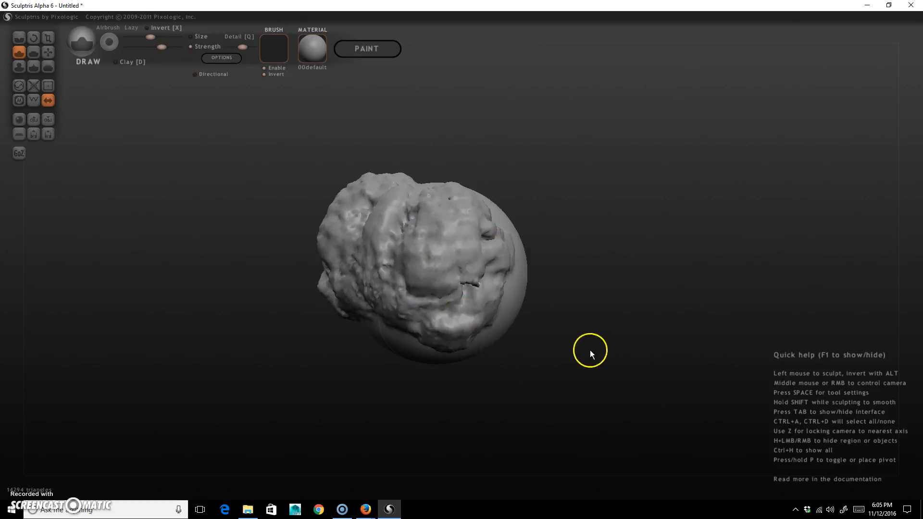
right_drag(590, 351, 620, 303)
click(440, 333)
right_drag(630, 345, 610, 298)
click(489, 290)
mouse_move(488, 291)
right_down()
mouse_move(615, 348)
mouse_move(563, 323)
right_up()
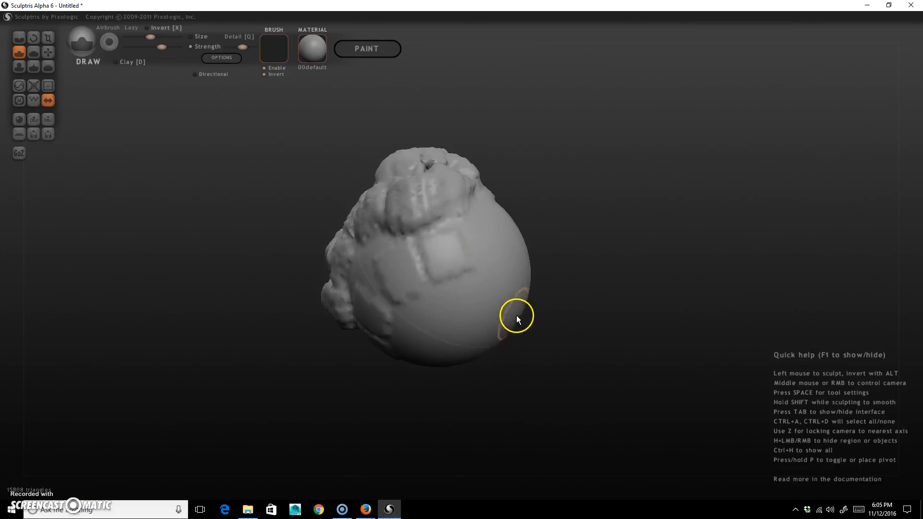
key(ctrl+z)
key(ctrl+z)
key(ctrl+z)
key(ctrl+z)
key(ctrl+z)
key(ctrl+z)
key(ctrl+z)
key(ctrl+z)
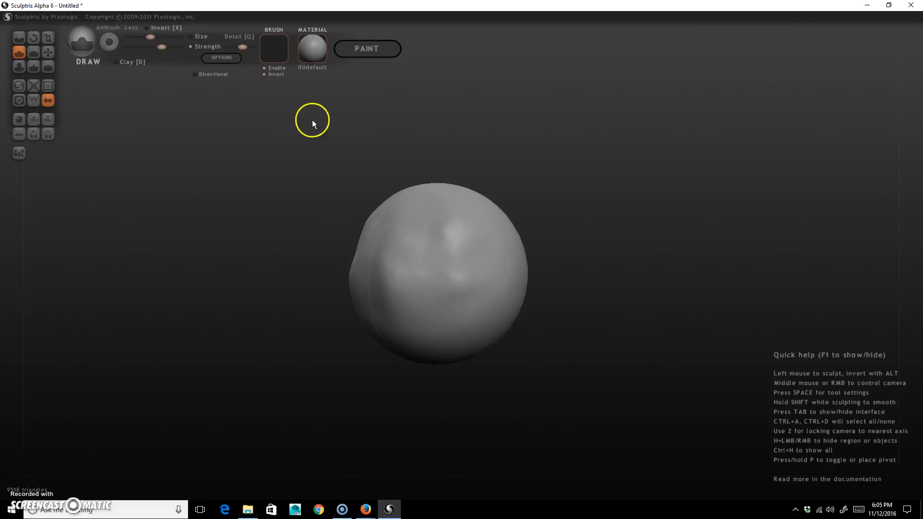
Step: Compare Draw strokes with the brush texture's Invert option off and on, and disable the brush texture
click(284, 75)
click(414, 278)
click(478, 266)
click(383, 270)
click(278, 75)
mouse_move(434, 258)
mouse_down()
mouse_move(451, 236)
mouse_move(466, 284)
mouse_up()
key(ctrl+z)
click(270, 73)
click(273, 68)
click(276, 68)
Step: Apply the JG_Drink01 material to the sphere, and switch back to 00default
click(314, 53)
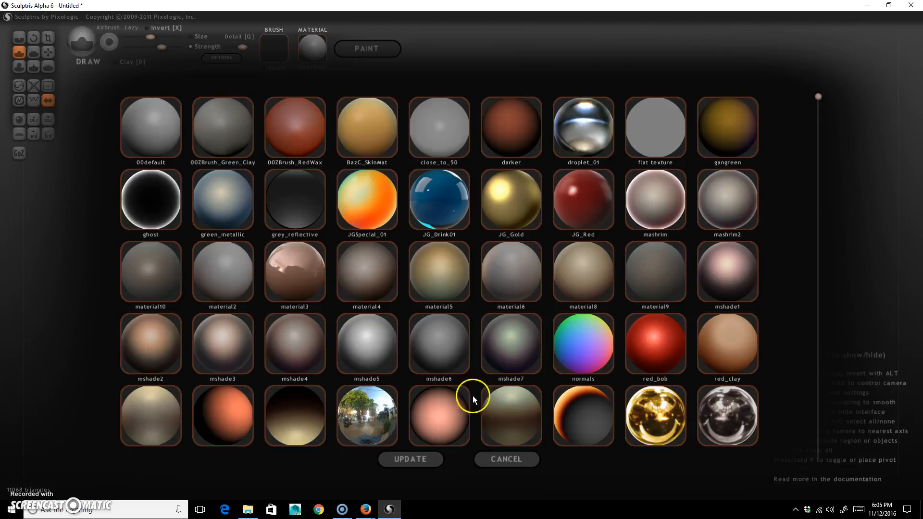
click(440, 194)
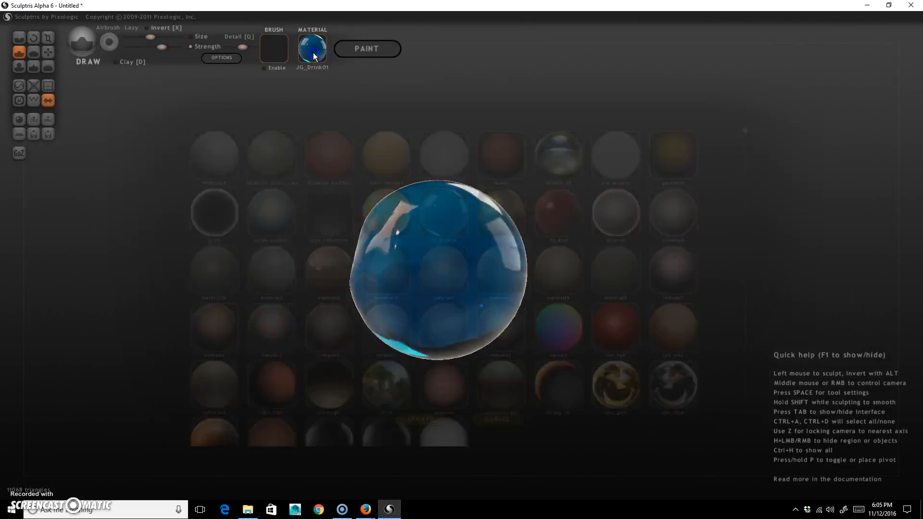
click(314, 54)
click(171, 127)
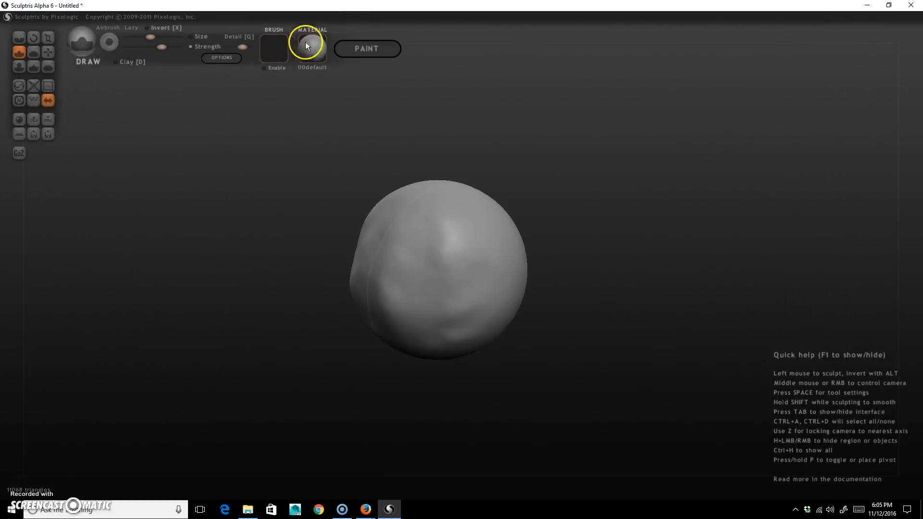
Step: Switch the sculpted sphere to paint mode and build its texture mapping
mouse_move(587, 411)
mouse_down()
mouse_move(573, 389)
mouse_move(531, 377)
mouse_move(534, 360)
mouse_move(686, 373)
mouse_move(641, 365)
mouse_move(595, 385)
mouse_up()
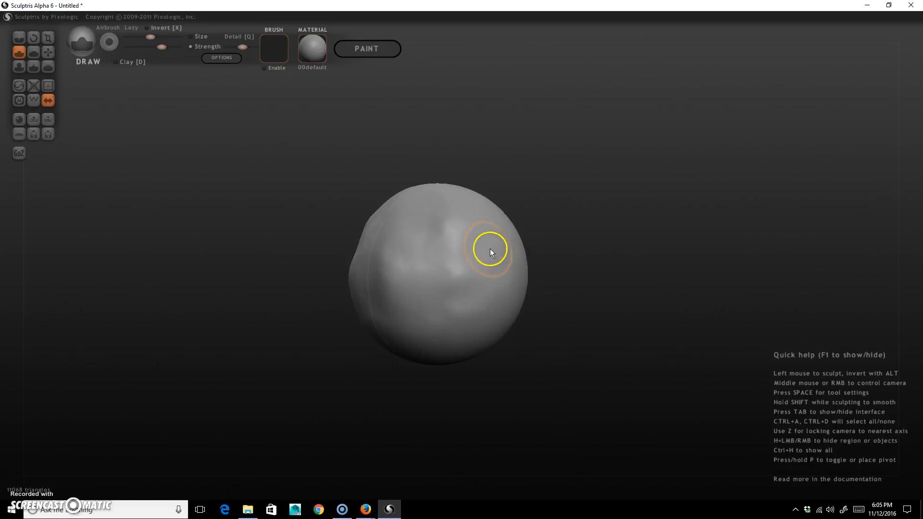
click(367, 44)
drag(459, 229, 593, 243)
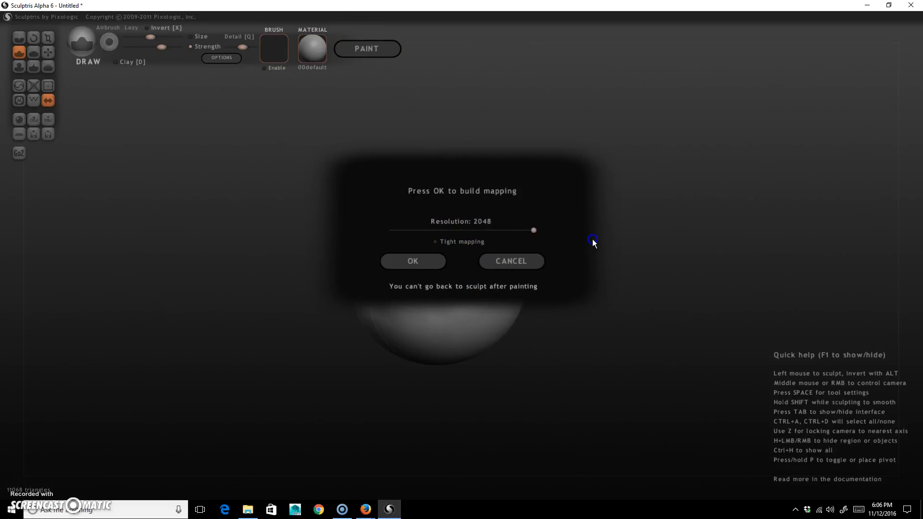
drag(492, 231, 490, 231)
click(441, 278)
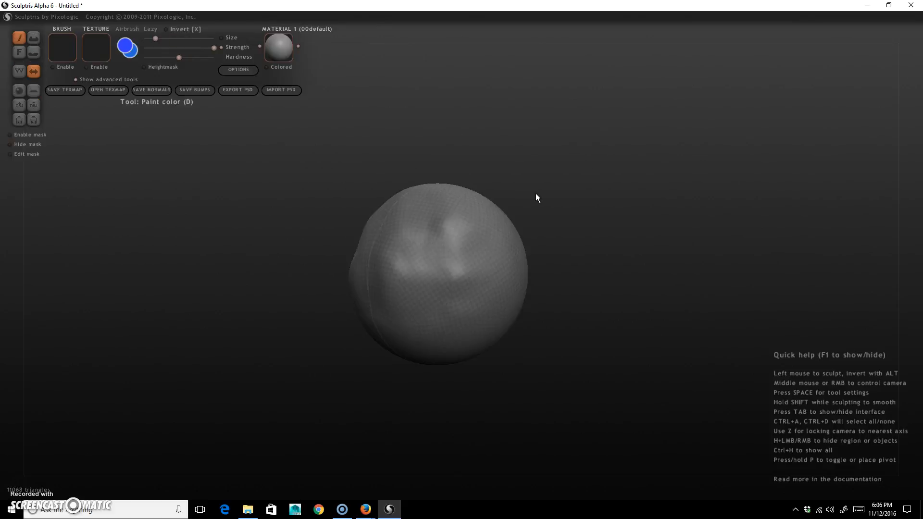
drag(476, 179, 499, 179)
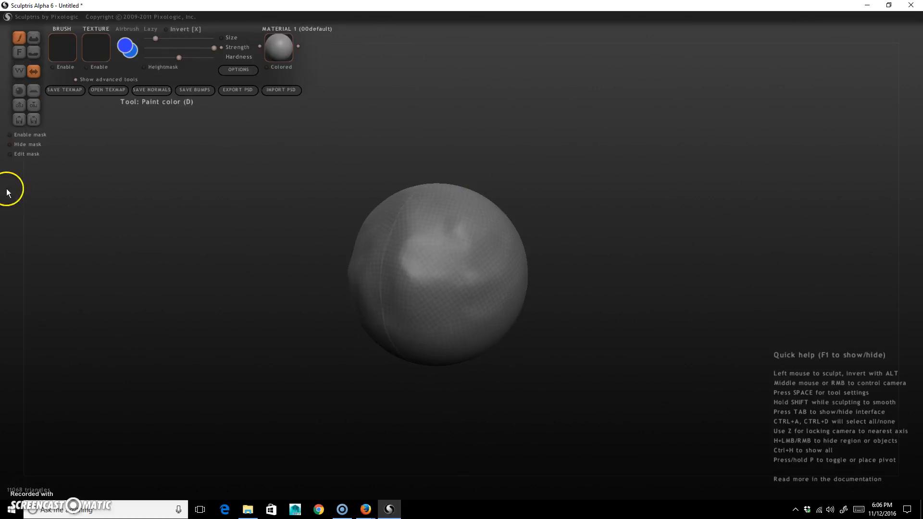
Step: Fill the sphere with the current blue paint colour, and look at the colour picker without changing the colour
click(19, 50)
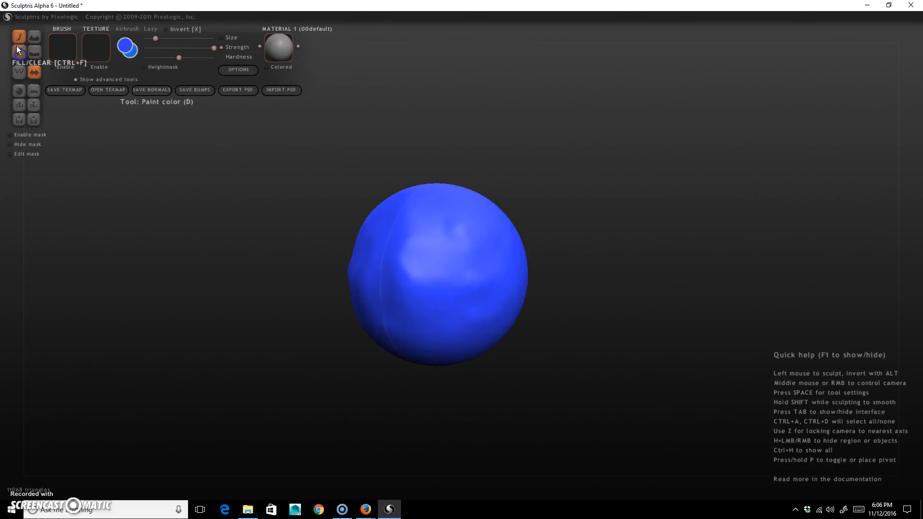
click(126, 46)
click(451, 142)
click(411, 161)
click(529, 328)
Step: Choose orange as the paint colour and fill the whole sphere with it
click(122, 40)
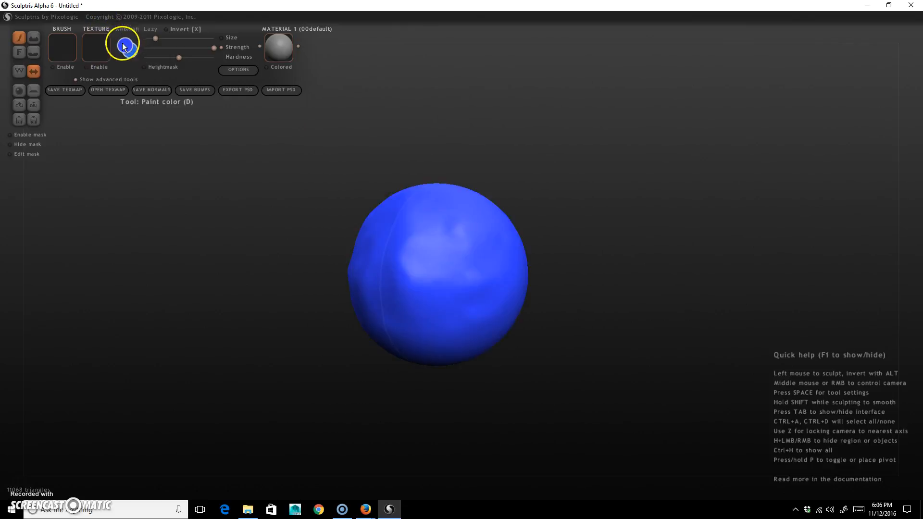
mouse_move(509, 246)
mouse_down()
mouse_move(518, 221)
mouse_move(503, 181)
mouse_up()
mouse_move(506, 308)
mouse_down()
mouse_move(418, 307)
mouse_move(525, 310)
mouse_move(514, 307)
mouse_up()
drag(502, 174, 494, 146)
click(432, 330)
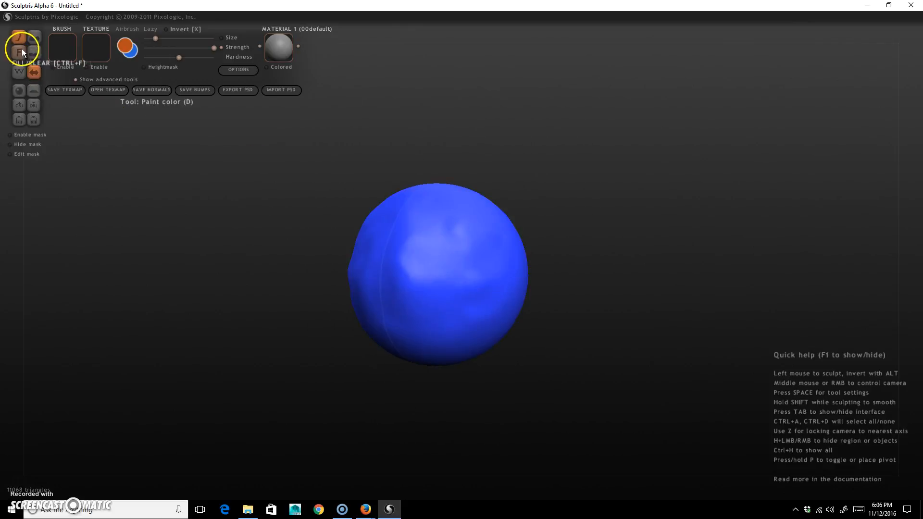
click(223, 47)
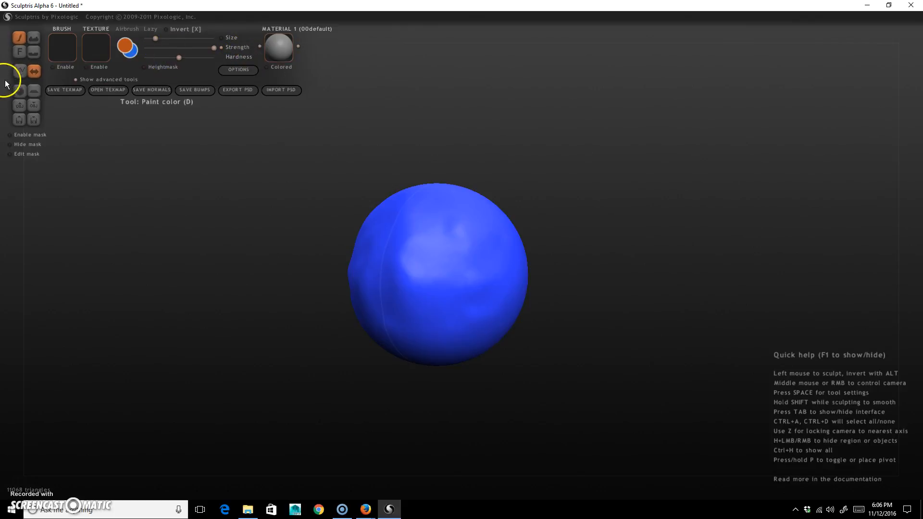
click(17, 53)
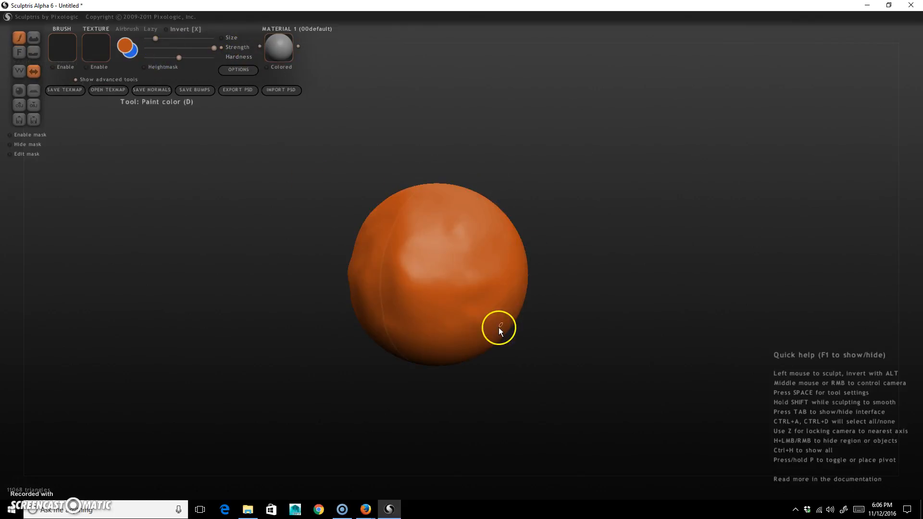
Step: Choose purple as the paint colour and paint thin freehand lines on the front of the sphere
click(125, 46)
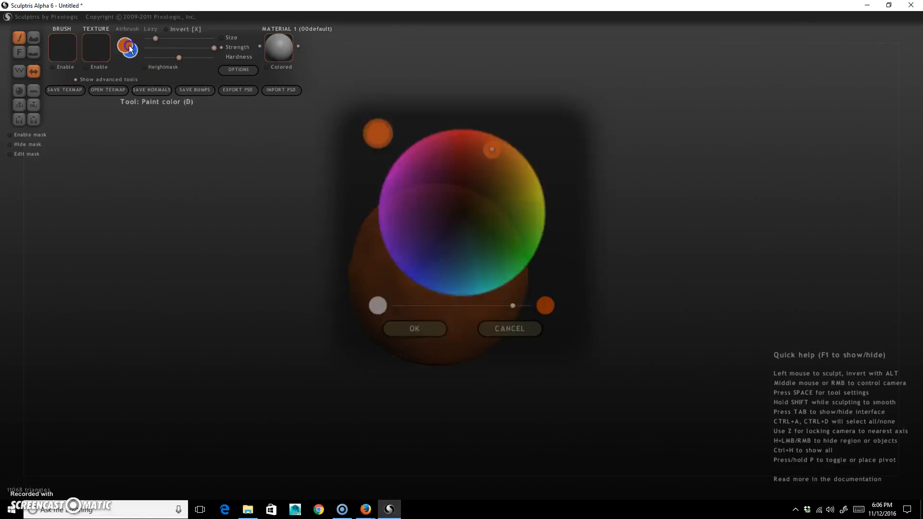
click(433, 148)
click(399, 231)
click(433, 335)
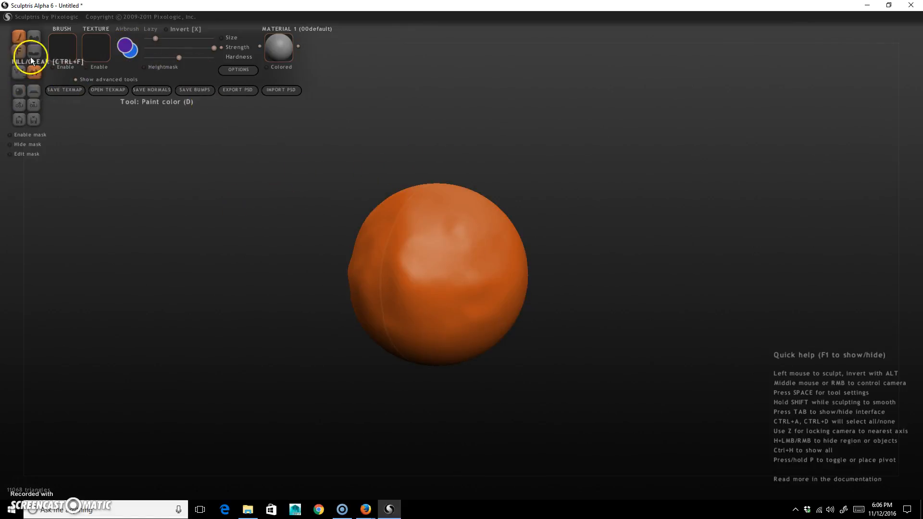
mouse_move(443, 239)
mouse_down()
mouse_move(457, 252)
mouse_move(408, 274)
mouse_move(475, 238)
mouse_move(481, 342)
mouse_move(413, 334)
mouse_up()
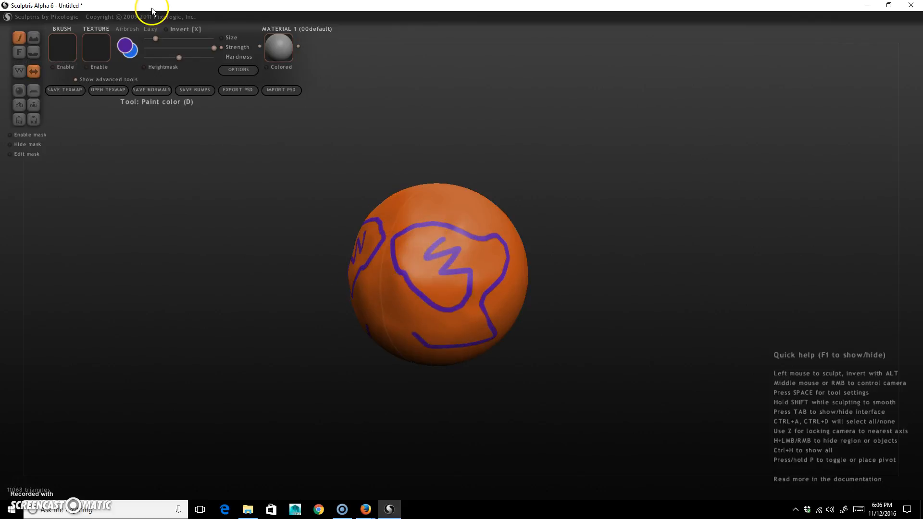
Step: Enlarge the paint brush, lower its strength, and paint soft purple strokes over the thin lines
key(space)
mouse_move(496, 244)
mouse_down()
mouse_move(495, 217)
mouse_move(460, 203)
mouse_move(451, 228)
mouse_move(457, 261)
mouse_up()
key(space)
mouse_move(504, 215)
mouse_down()
mouse_move(480, 201)
mouse_move(458, 209)
mouse_move(420, 203)
mouse_move(405, 308)
mouse_up()
click(517, 341)
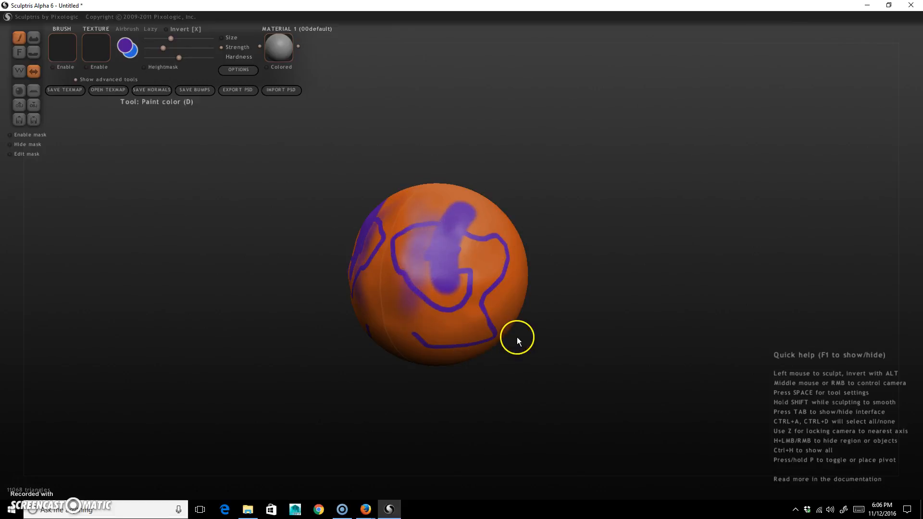
Step: Vary the brush hardness and strength while painting broad purple strokes across the front of the sphere
key(space)
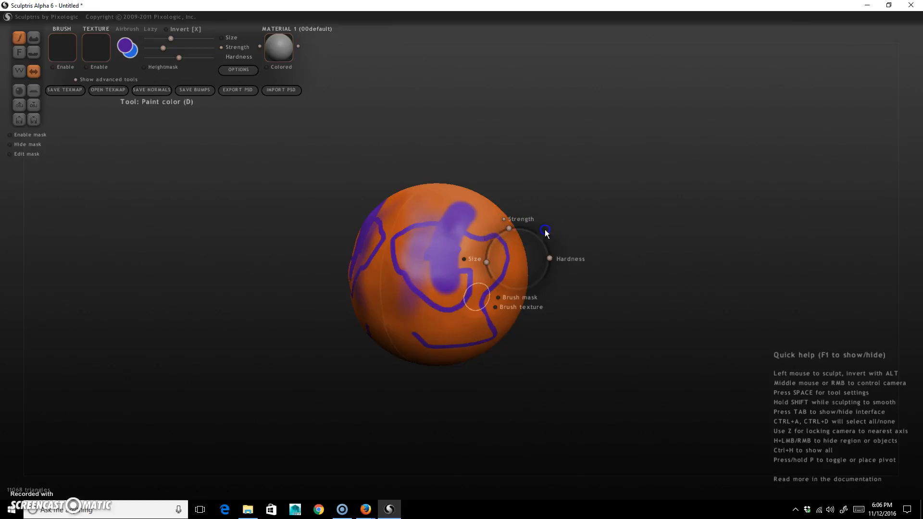
mouse_move(570, 265)
mouse_down()
mouse_move(543, 260)
mouse_move(551, 260)
mouse_move(552, 303)
mouse_up()
mouse_move(413, 285)
mouse_down()
mouse_move(418, 315)
mouse_move(480, 313)
mouse_move(452, 313)
mouse_up()
mouse_move(526, 301)
mouse_down()
mouse_move(519, 253)
mouse_move(468, 216)
mouse_move(405, 245)
mouse_move(461, 336)
mouse_move(379, 261)
mouse_move(410, 334)
mouse_move(478, 257)
mouse_move(504, 298)
mouse_up()
key(space)
drag(567, 239, 563, 301)
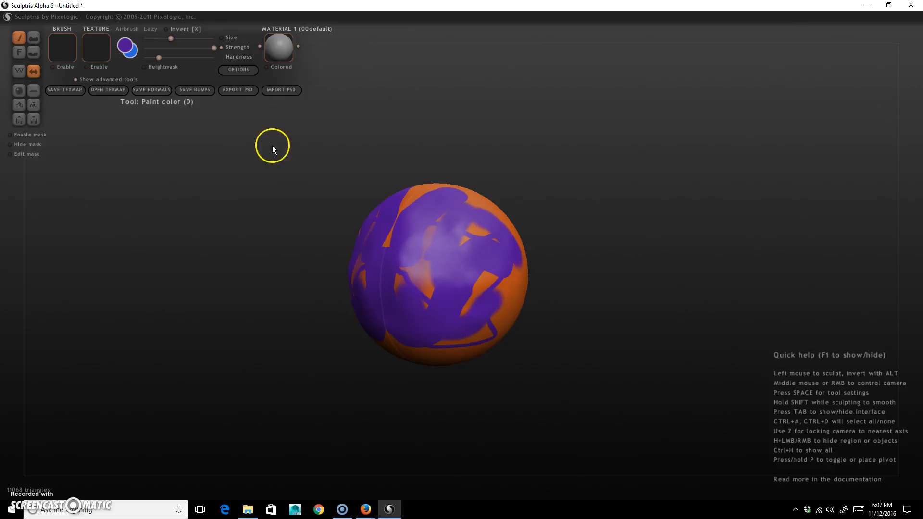
Step: Paint raised strokes on the front of the sphere with Paint bump, and smooth part of them with Flatten bump
click(37, 36)
drag(489, 231, 441, 306)
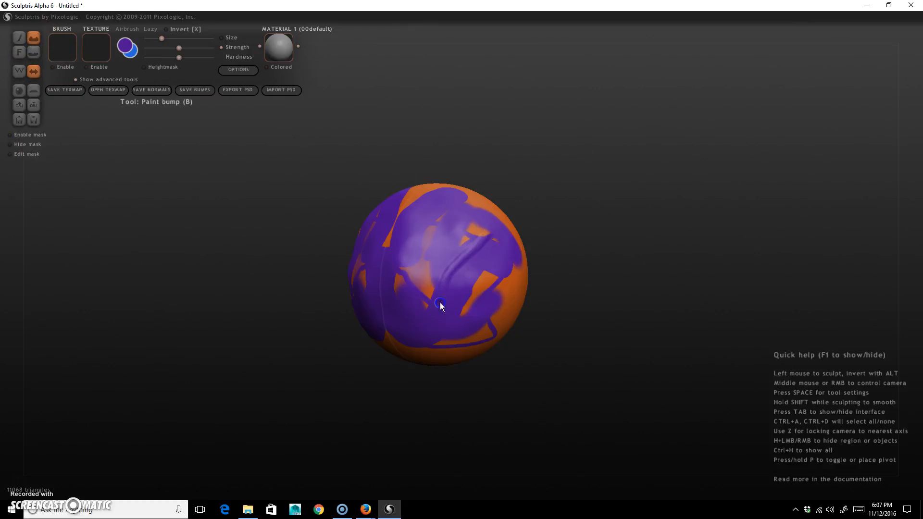
mouse_move(443, 330)
right_down()
mouse_move(647, 312)
mouse_move(682, 261)
mouse_move(655, 362)
mouse_move(585, 315)
mouse_move(663, 342)
mouse_move(672, 423)
mouse_move(687, 336)
mouse_move(671, 431)
mouse_move(700, 397)
right_up()
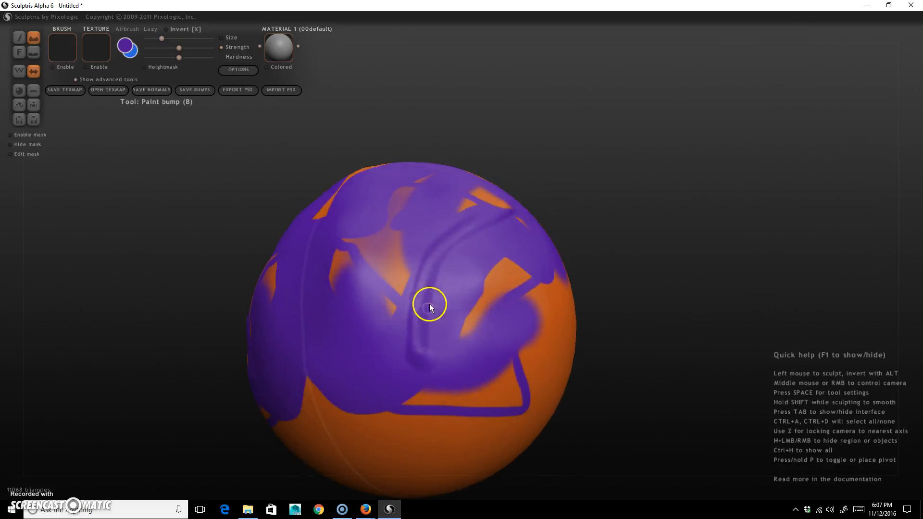
drag(486, 318, 383, 327)
drag(495, 346, 369, 360)
mouse_move(658, 332)
right_down()
mouse_move(645, 214)
mouse_move(661, 331)
right_up()
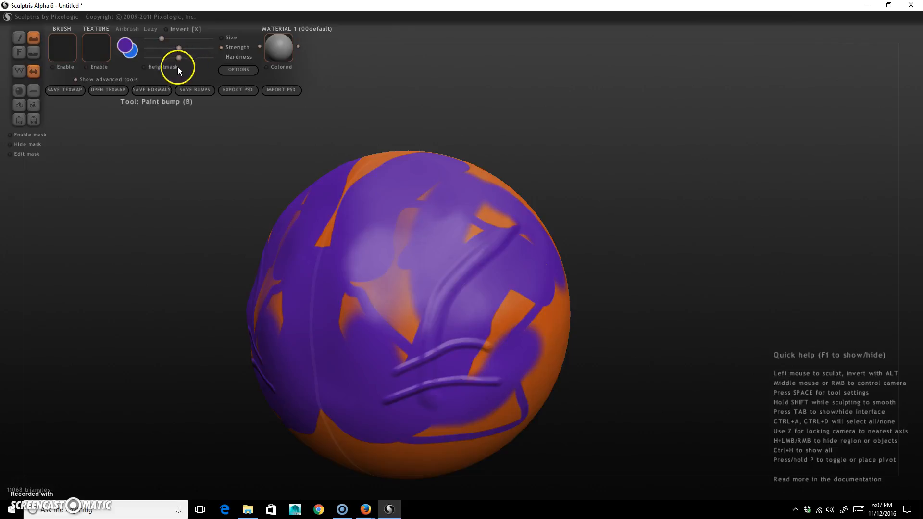
click(33, 52)
mouse_move(435, 337)
mouse_down()
mouse_move(425, 309)
mouse_move(487, 255)
mouse_move(502, 261)
mouse_move(451, 307)
mouse_move(410, 368)
mouse_up()
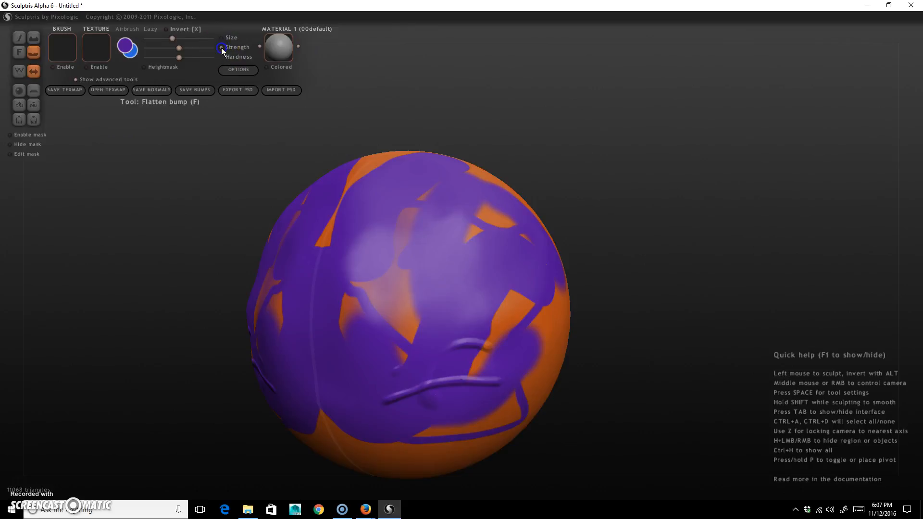
Step: Examine the extra material slots, the paint options, and the brush and texture Enable settings
click(297, 46)
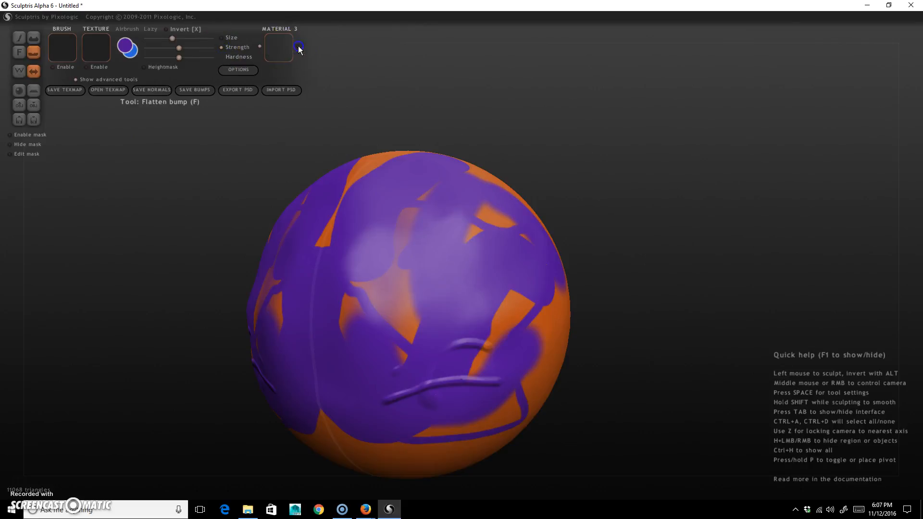
click(260, 46)
click(236, 71)
click(508, 337)
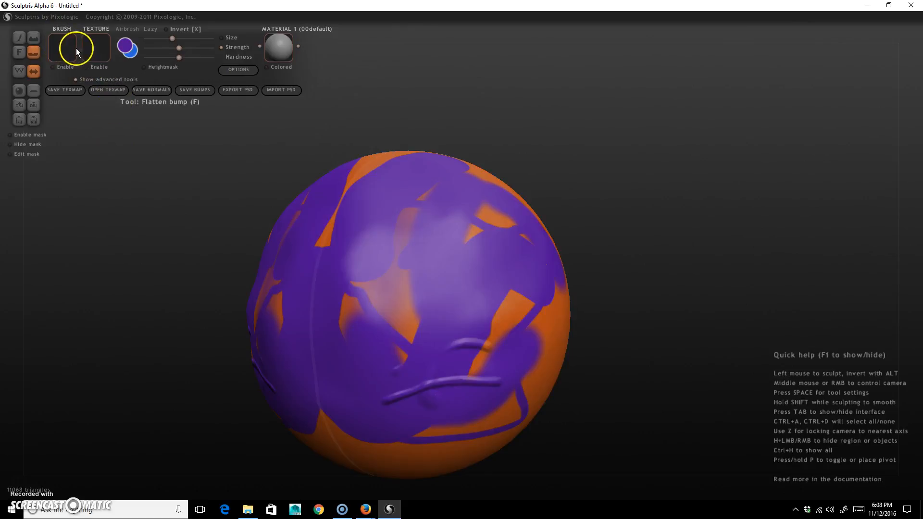
click(91, 70)
click(89, 69)
click(59, 63)
click(61, 65)
click(61, 69)
Step: Paint purple strokes with Paint color using Heightmask and its Cavity option, and turn Heightmask off
click(20, 32)
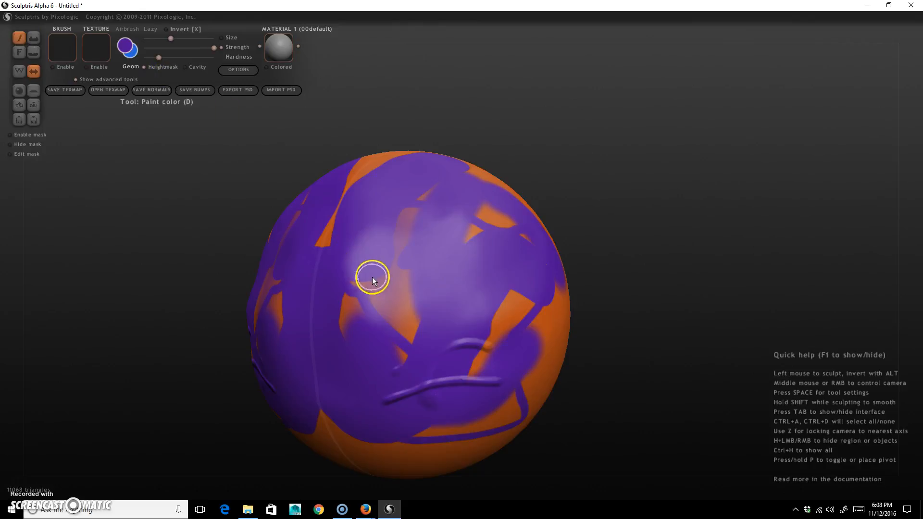
mouse_move(404, 191)
mouse_down()
mouse_move(340, 202)
mouse_move(325, 230)
mouse_move(403, 225)
mouse_move(409, 318)
mouse_move(367, 336)
mouse_move(450, 279)
mouse_move(335, 286)
mouse_up()
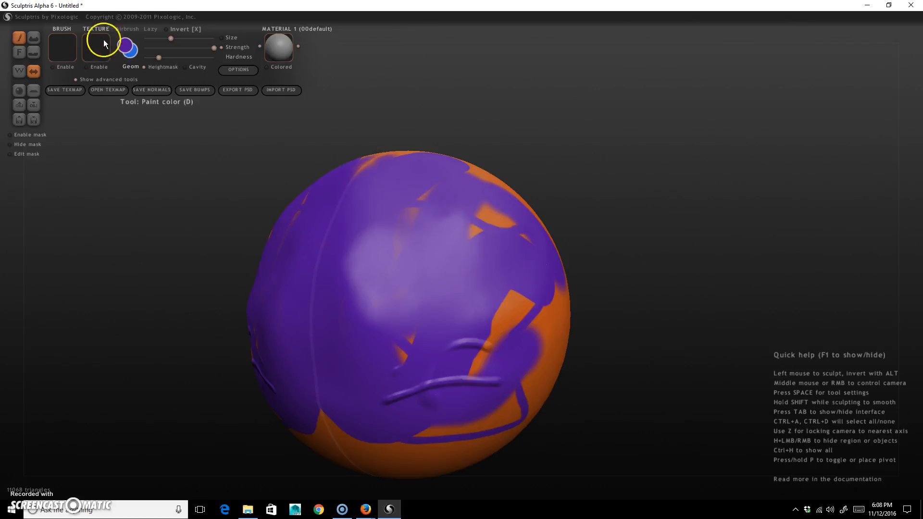
mouse_move(413, 353)
mouse_down()
mouse_move(377, 383)
mouse_move(412, 367)
mouse_move(420, 348)
mouse_move(398, 342)
mouse_up()
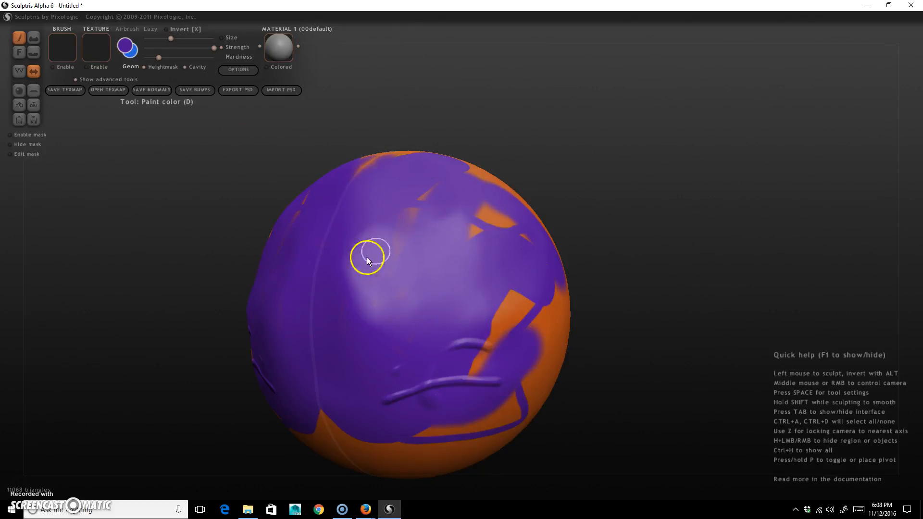
click(152, 67)
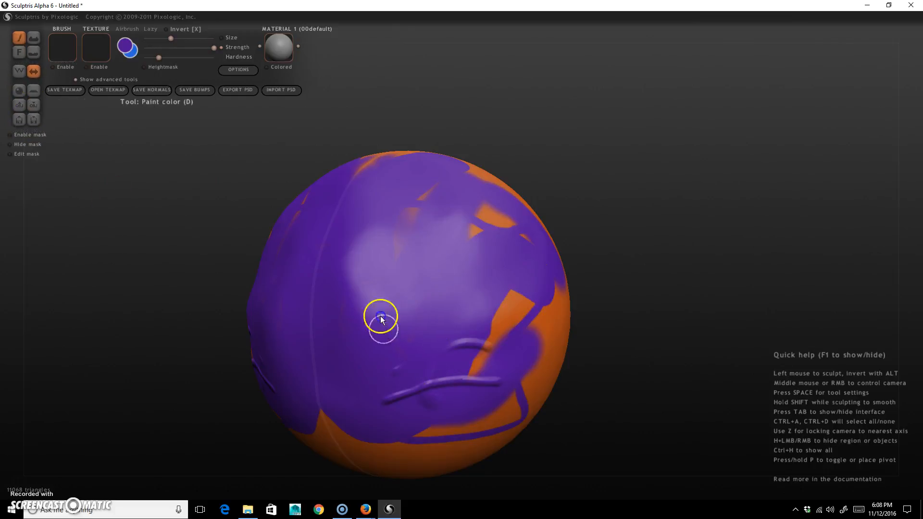
Step: Try the paint mask on and off, and paint more purple over the upper front of the sphere
click(38, 136)
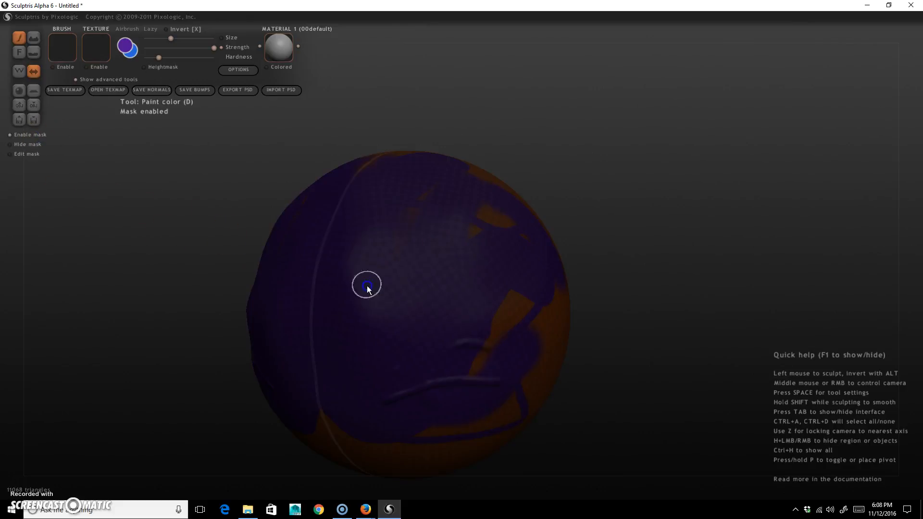
click(23, 137)
drag(414, 230, 424, 195)
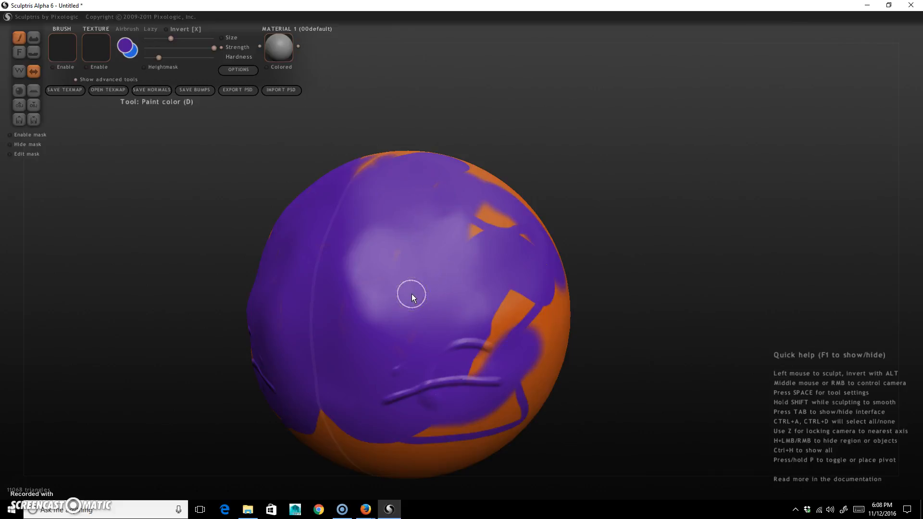